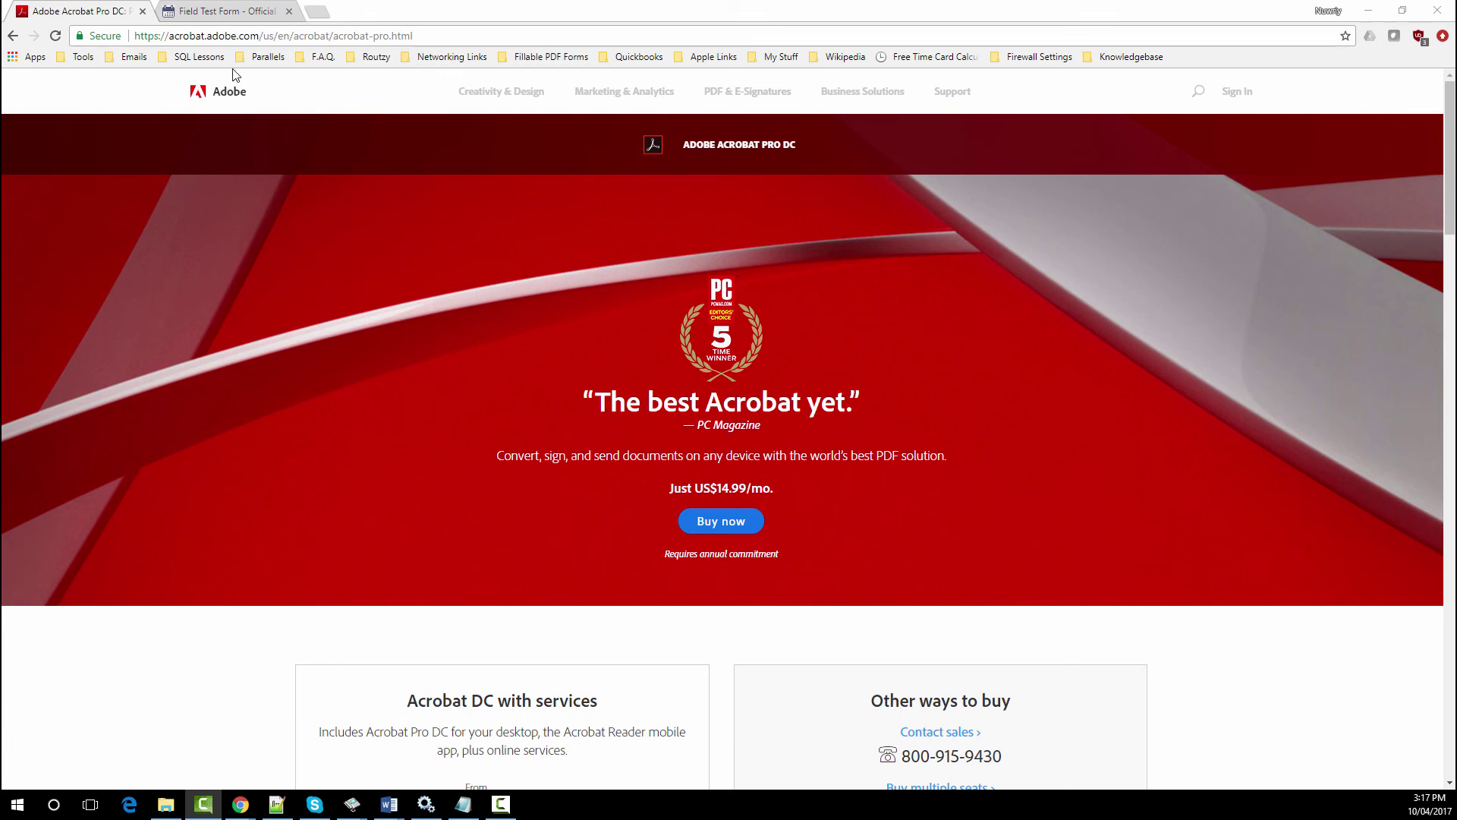
Step: Switch Chrome to the SmartService wiki's Field Test Form tab
left_click(228, 11)
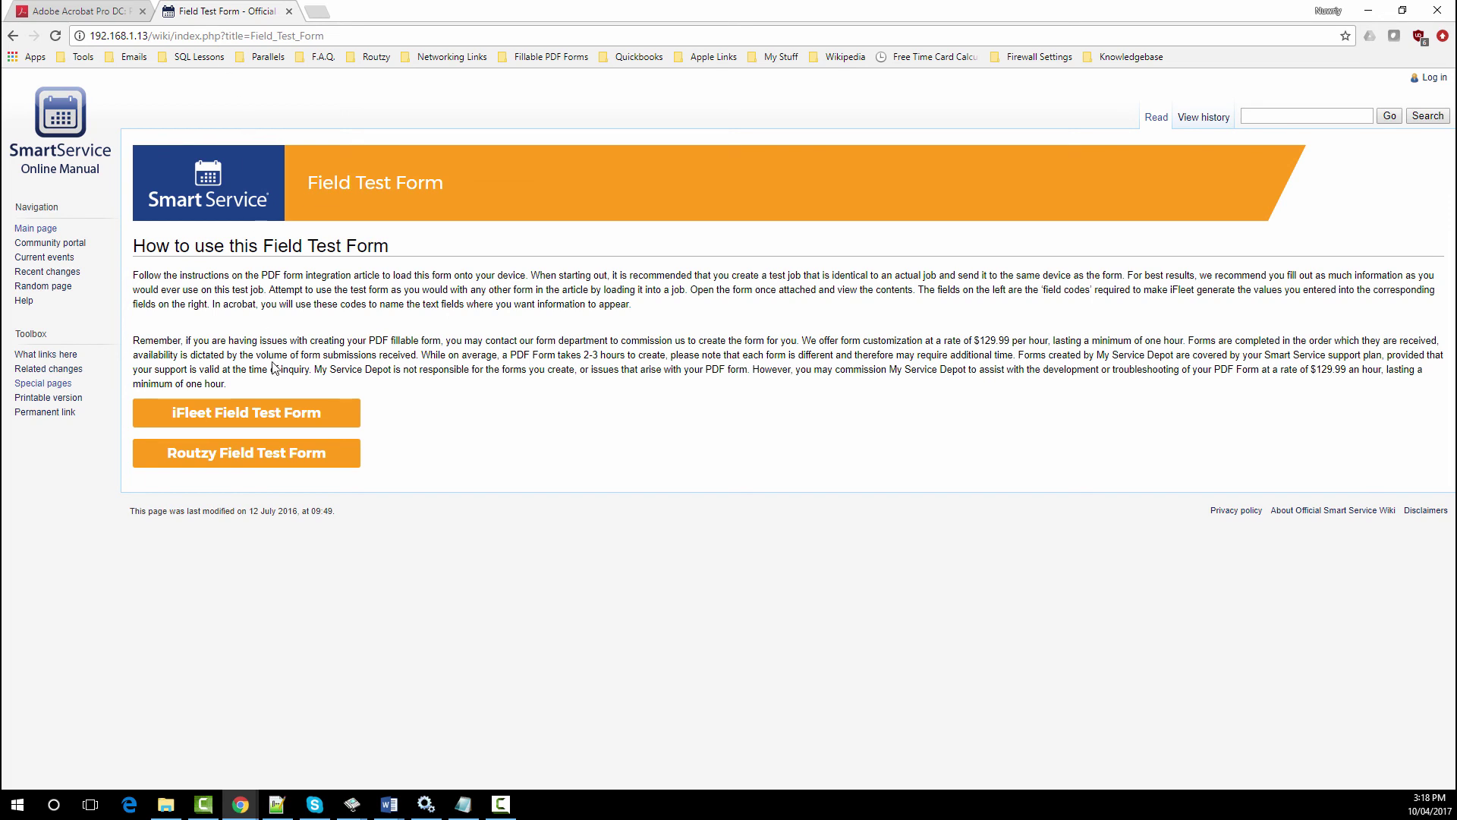
Step: Launch the iFleet Field Test Form so both tablets show the job detail screen
left_click(270, 424)
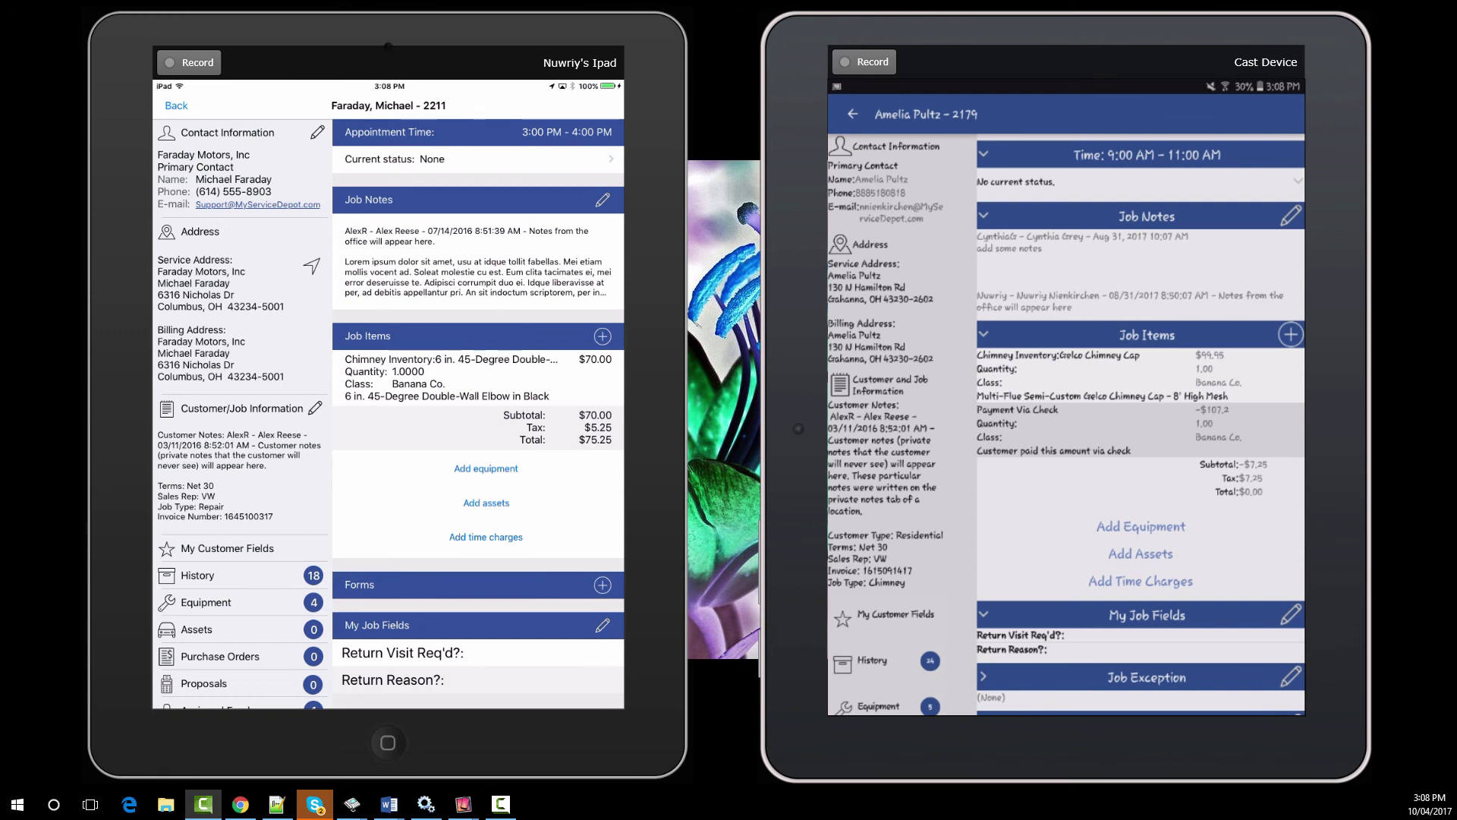
Step: Attach Chimney Service Inspection on the iPad and Shred Form.pdf on Android to the job
scroll(478, 410, "down", 3)
scroll(1120, 445, "down", 3)
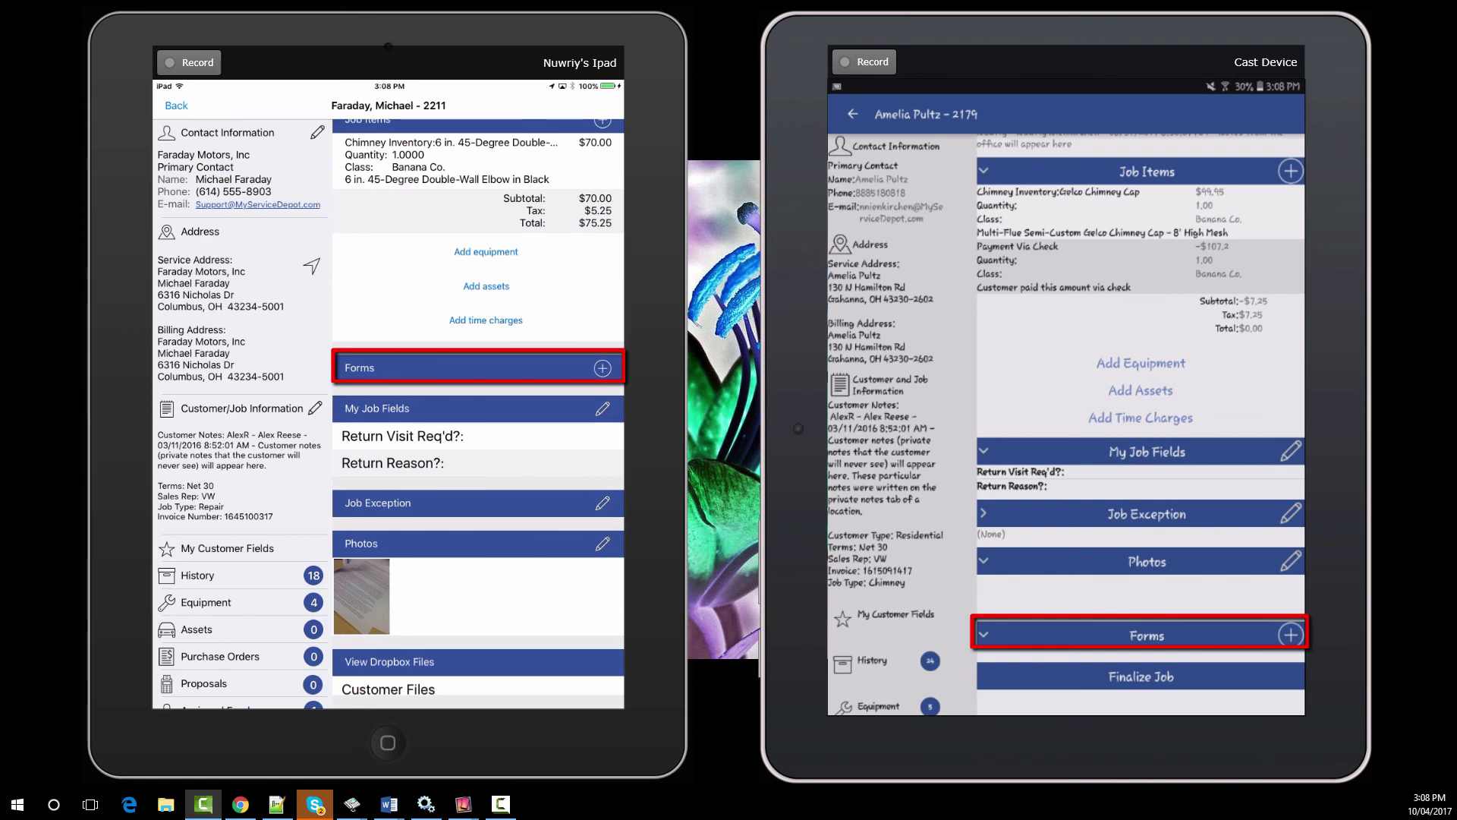
left_click(1290, 634)
left_click(603, 368)
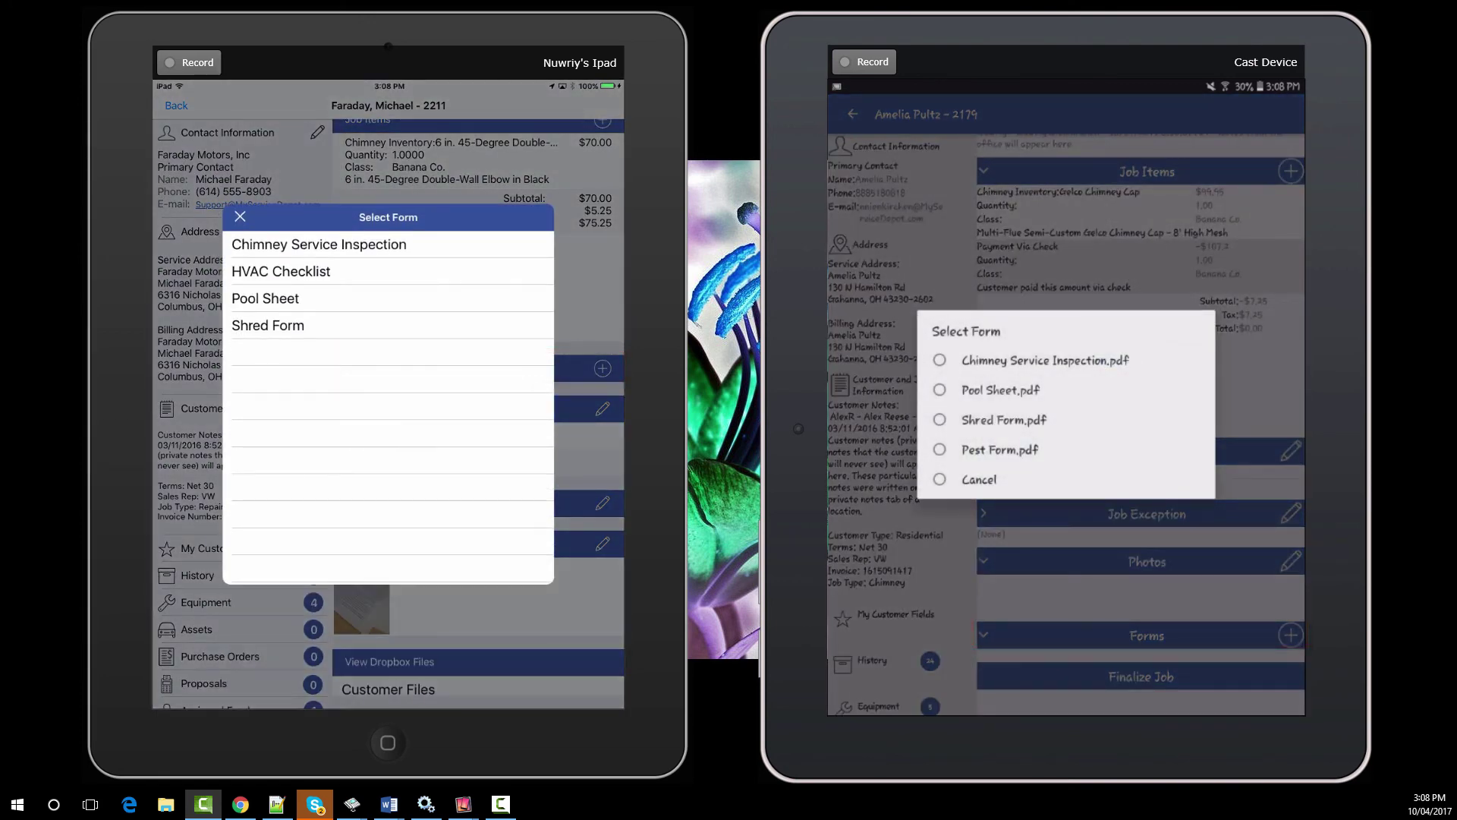
left_click(319, 244)
left_click(1004, 419)
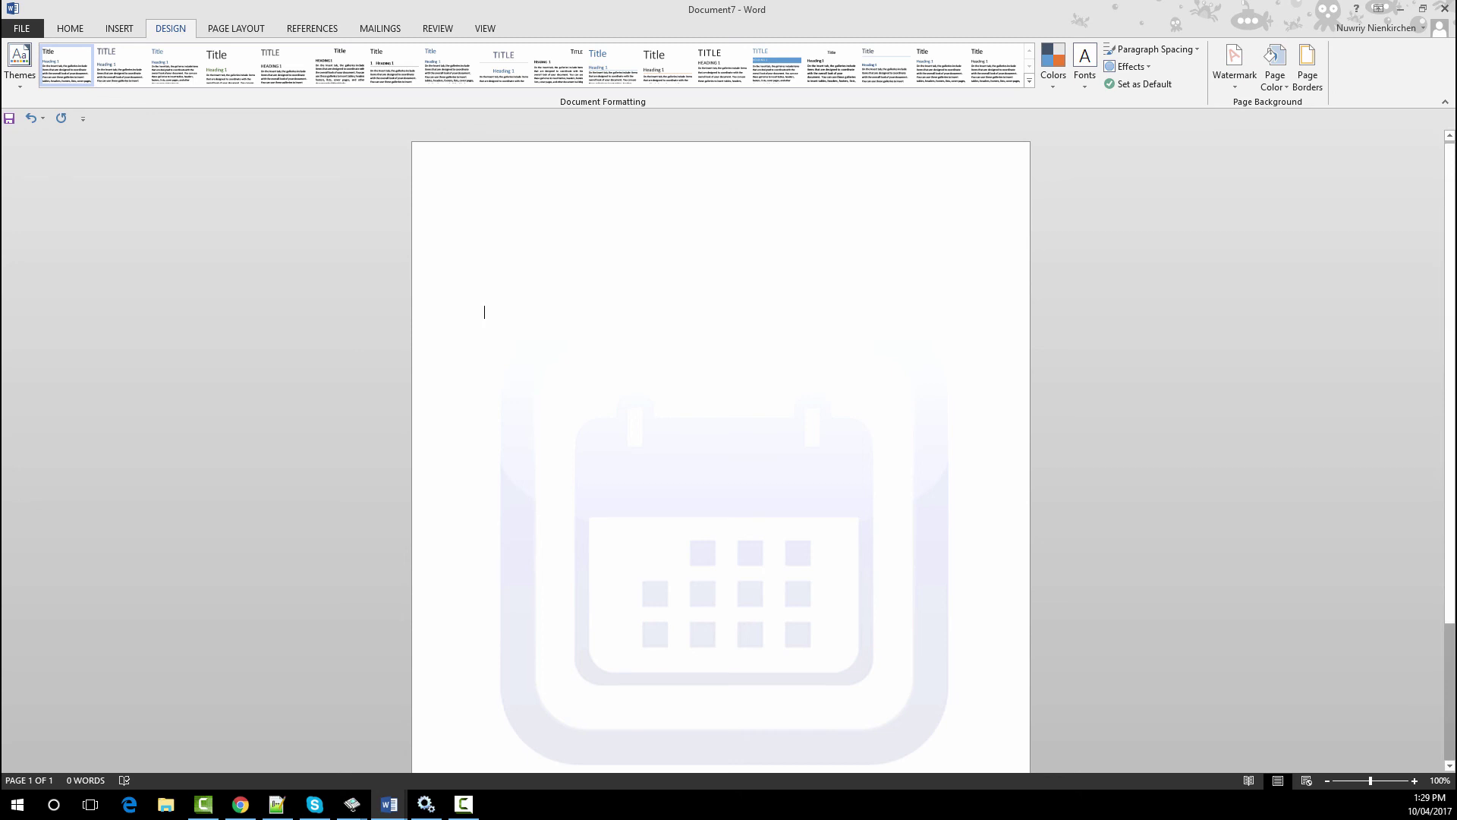
Step: Enter Customer Name, Property Address and Phone Number labels, then paste the Item/Description/Quantity/Amount table below
type("Customer Name: ")
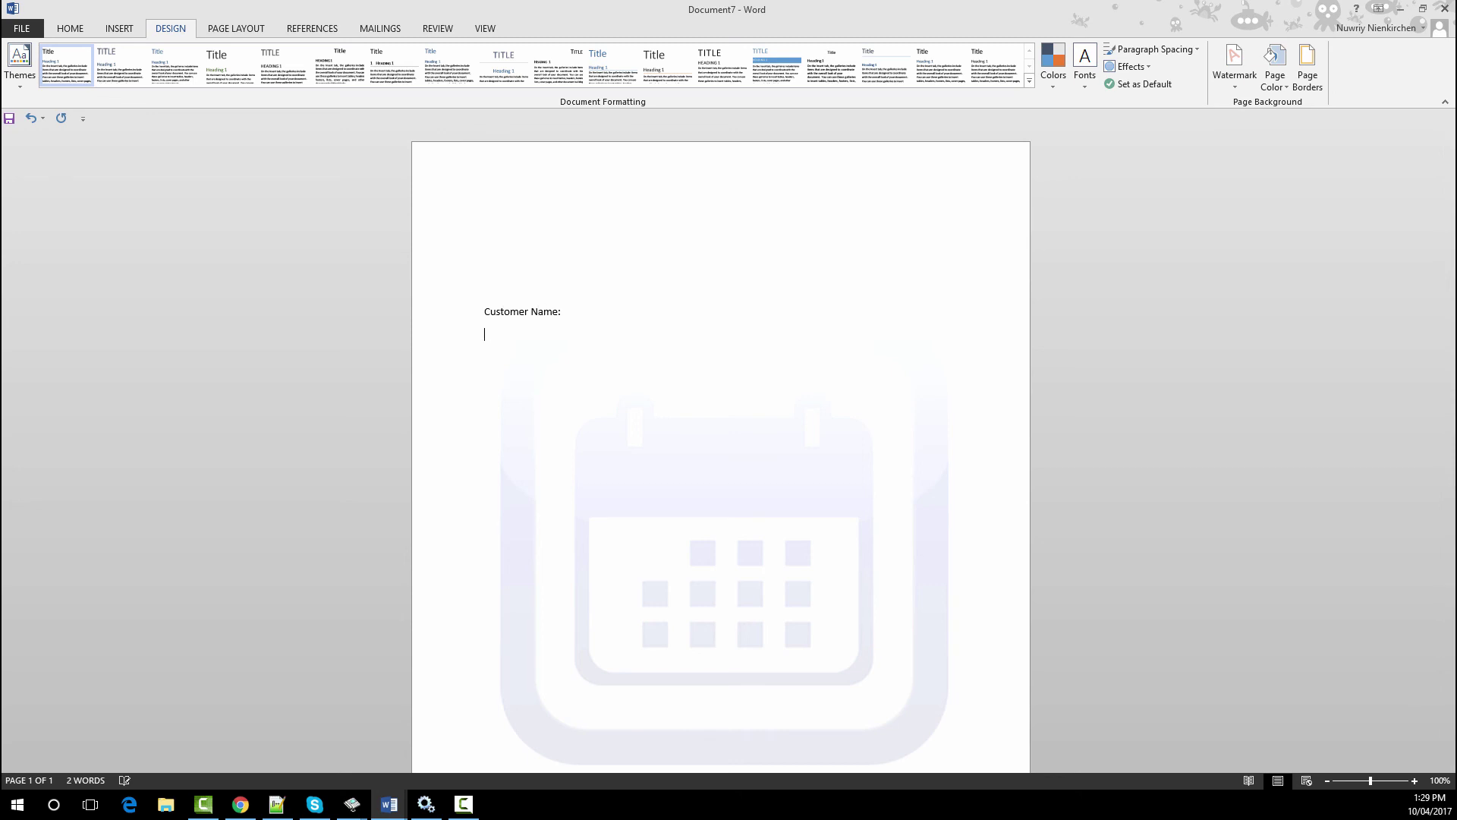
type("Property Address:")
key("Return")
type("Phone Number:")
key("ctrl+v")
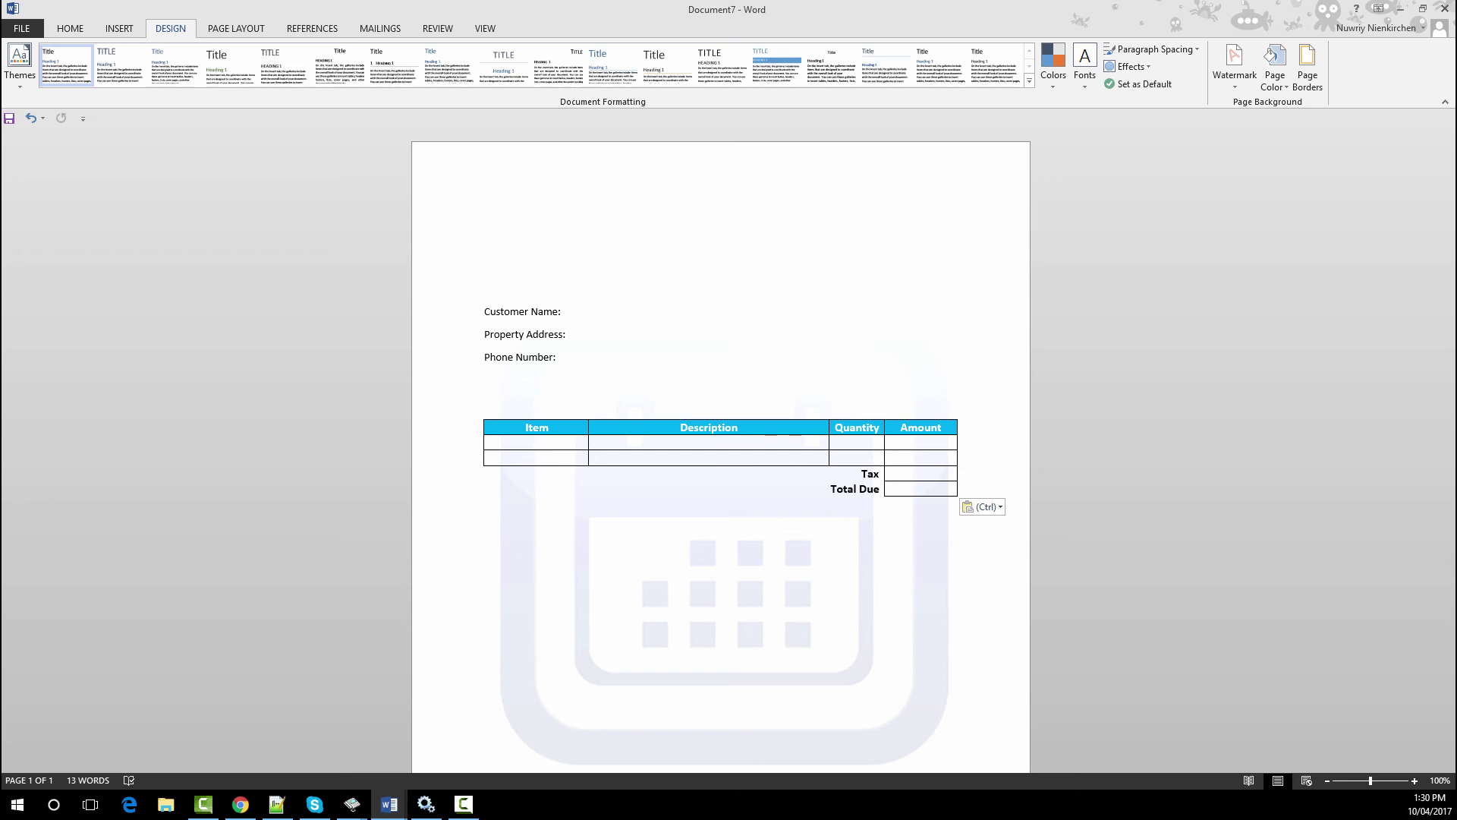
left_click(575, 546)
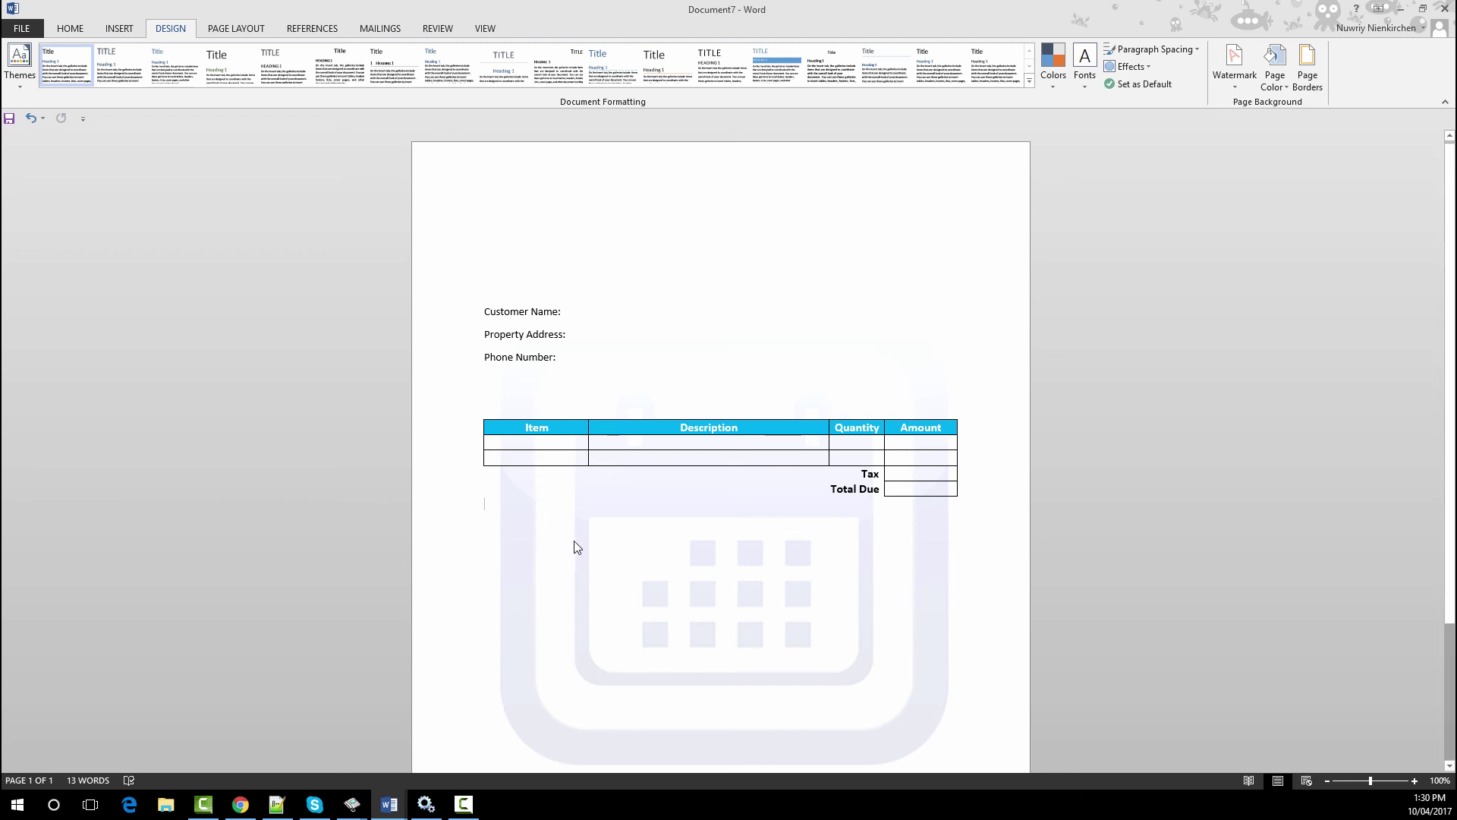
Step: Paste the late-fee, Banana Co. ownership and $35 returned-check terms with a Customer Signature line
scroll(575, 547, "down", 3)
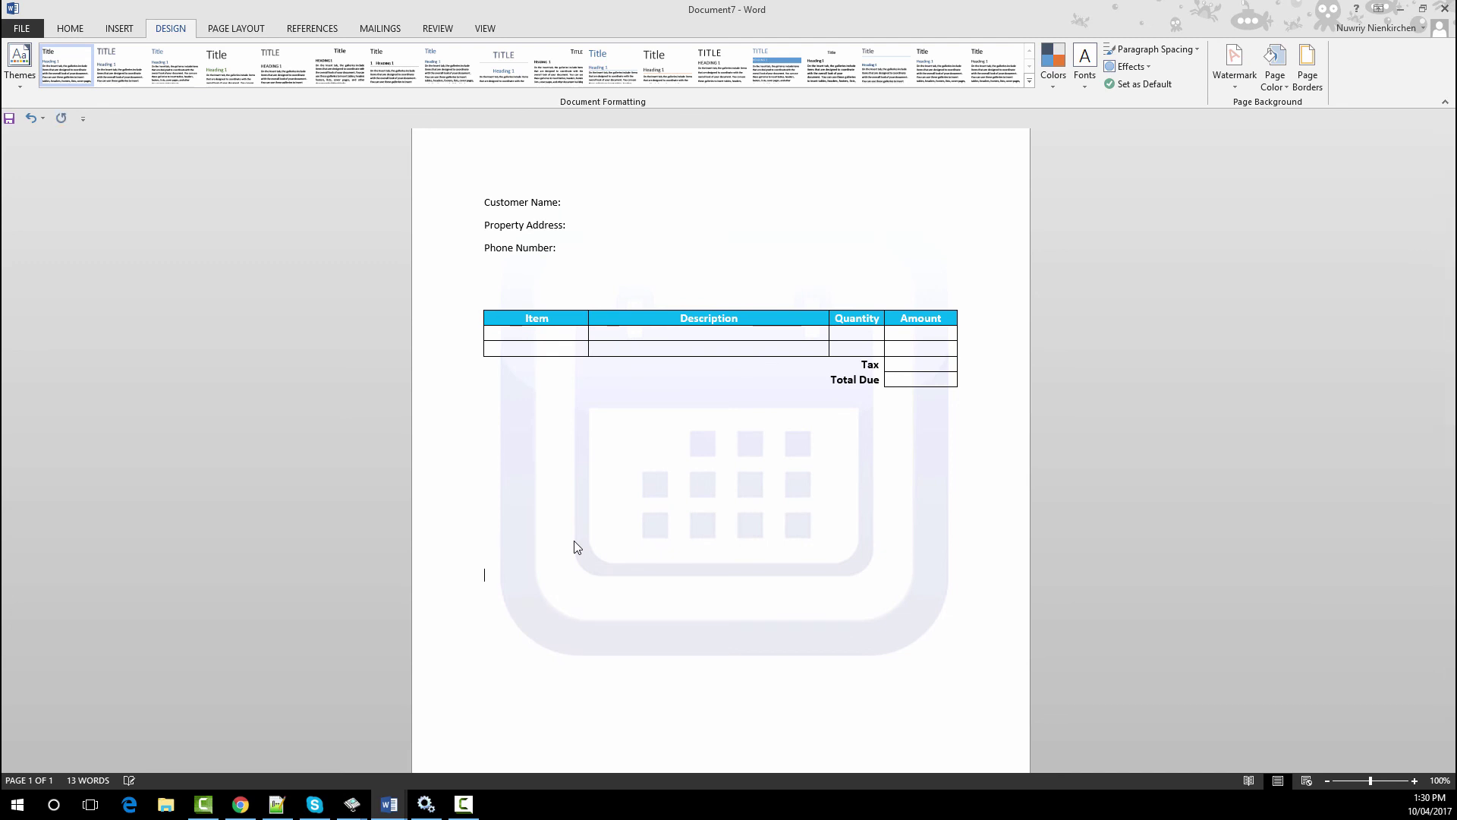
scroll(575, 547, "down", 2)
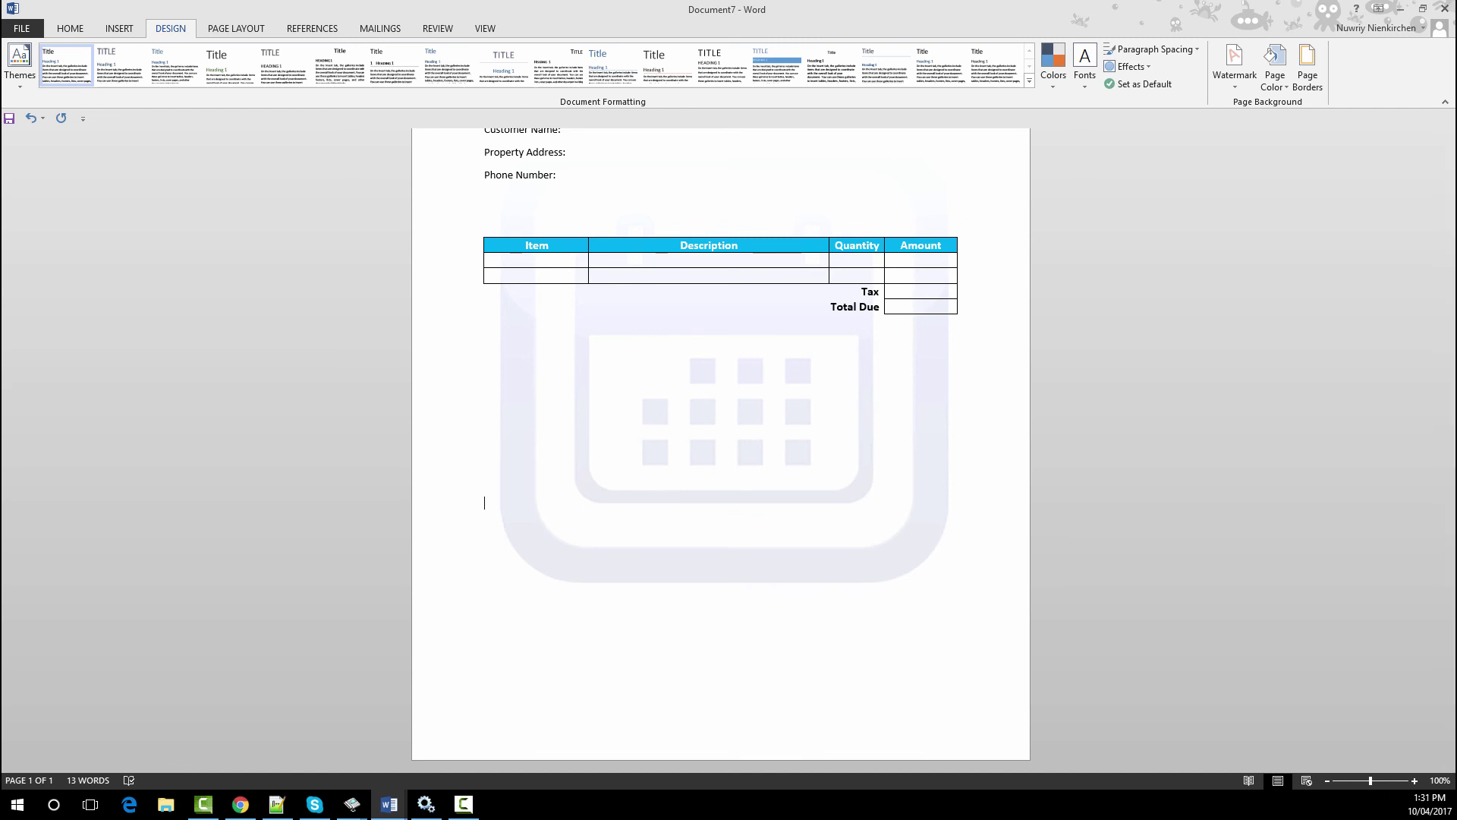
type("Commercial customers with accounts are subject to 1.5% late fee per month calculated from the day of service, if previously agreed upon terms are not met. All materials remain property of Banana Co. until paid in full. Should Banana Co. not receive payment for services and or items provided within the agreed upon limit, the above listed customer is subject to forfeit aforementioned items within 60 days of initial service. Returned checks result in a $35 returned check charge.  Customer Signature")
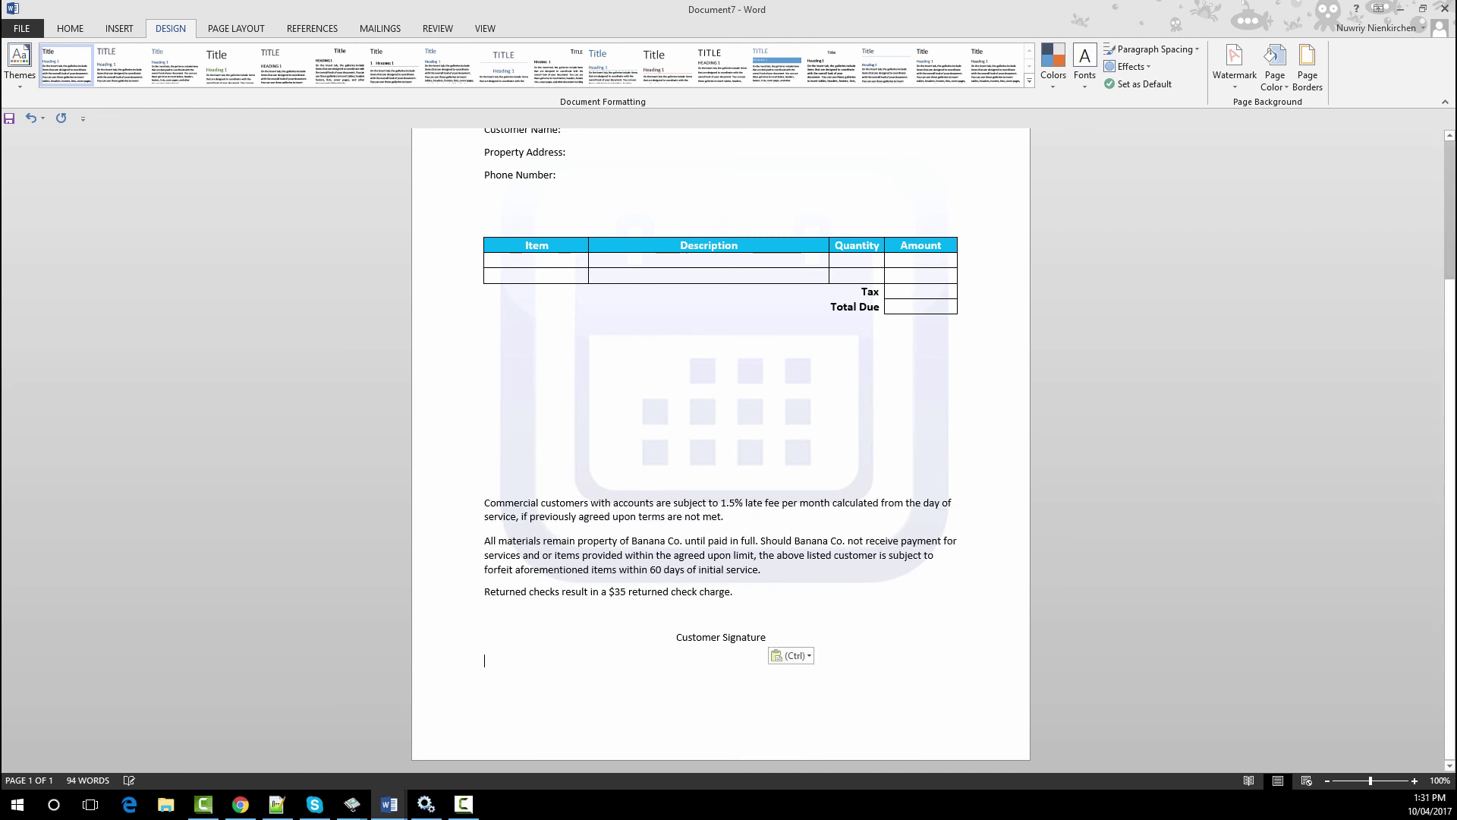
Step: Save the invoice to the Desktop as a PDF named Customer Name.pdf
left_click(34, 29)
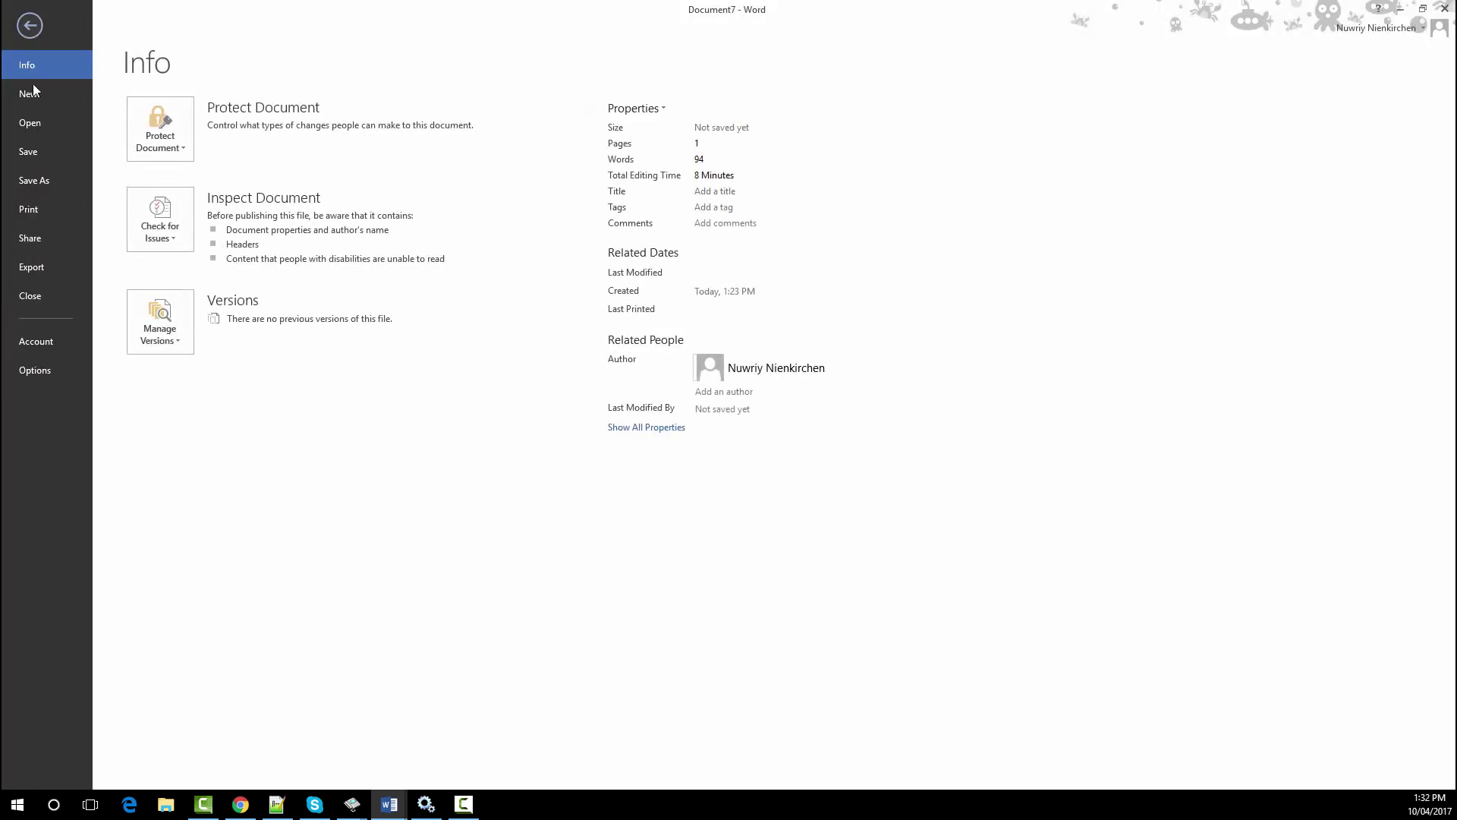
left_click(42, 182)
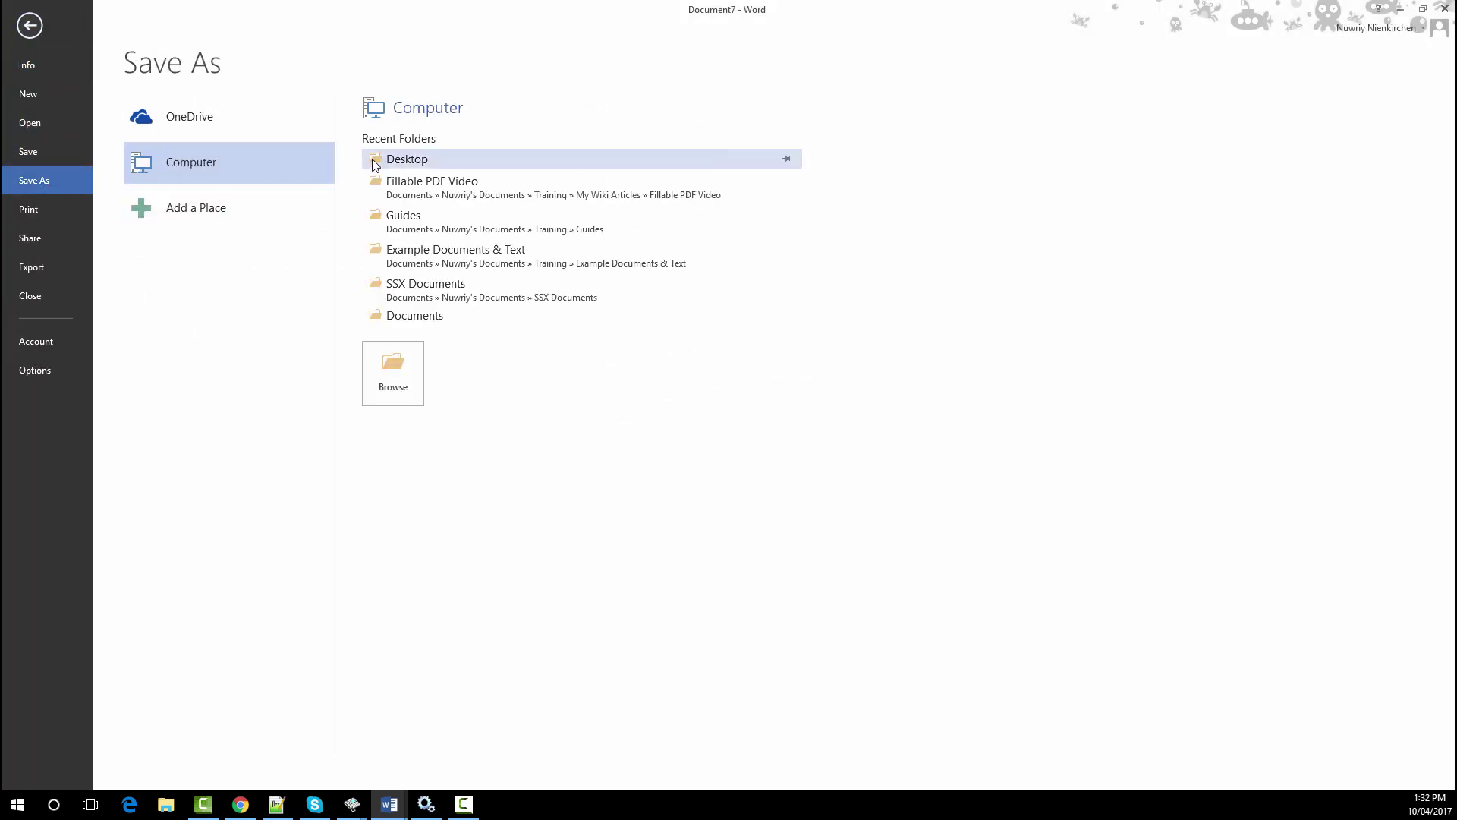
left_click(377, 165)
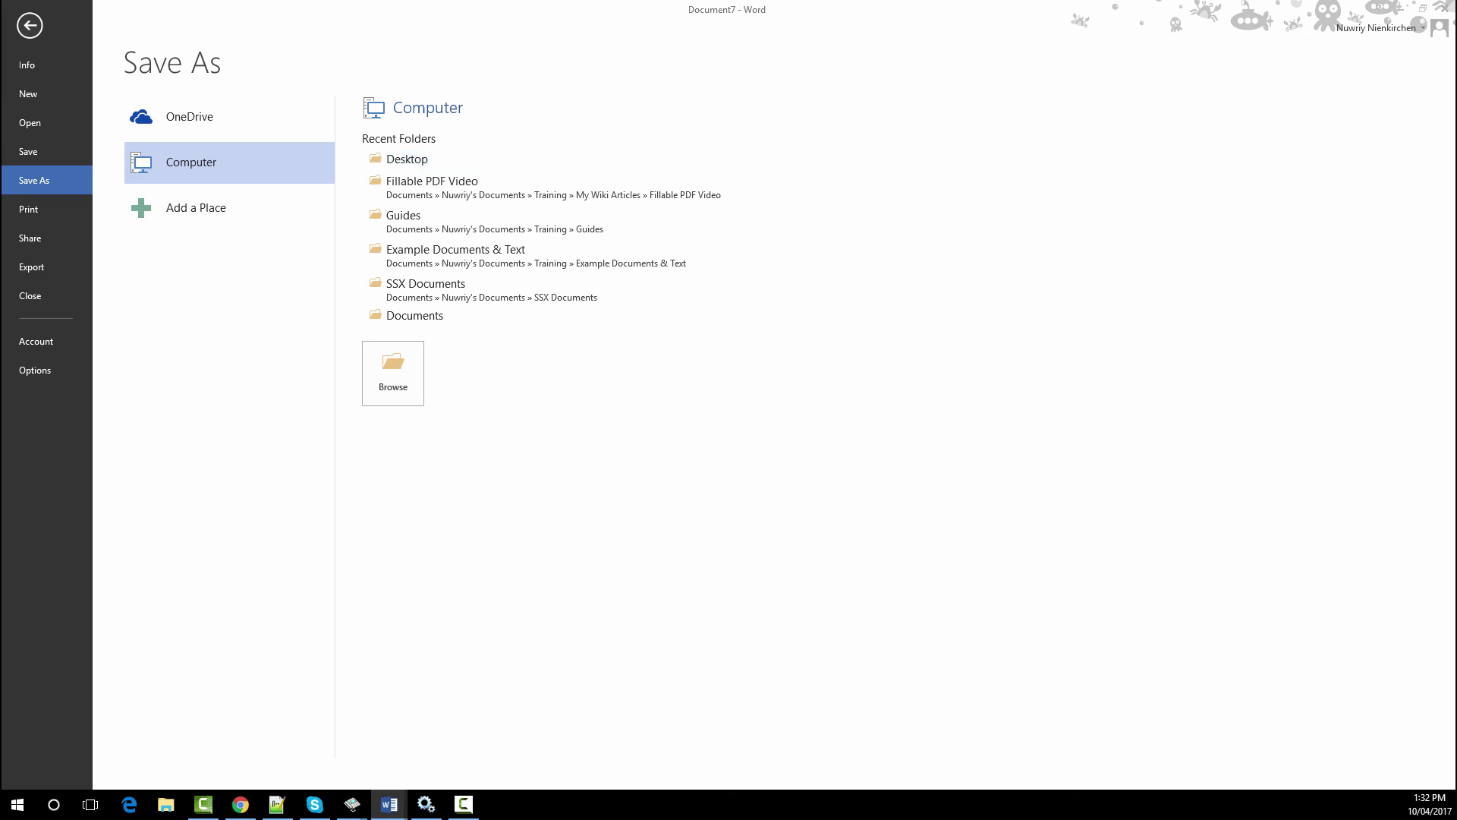
left_click(724, 460)
left_click(527, 539)
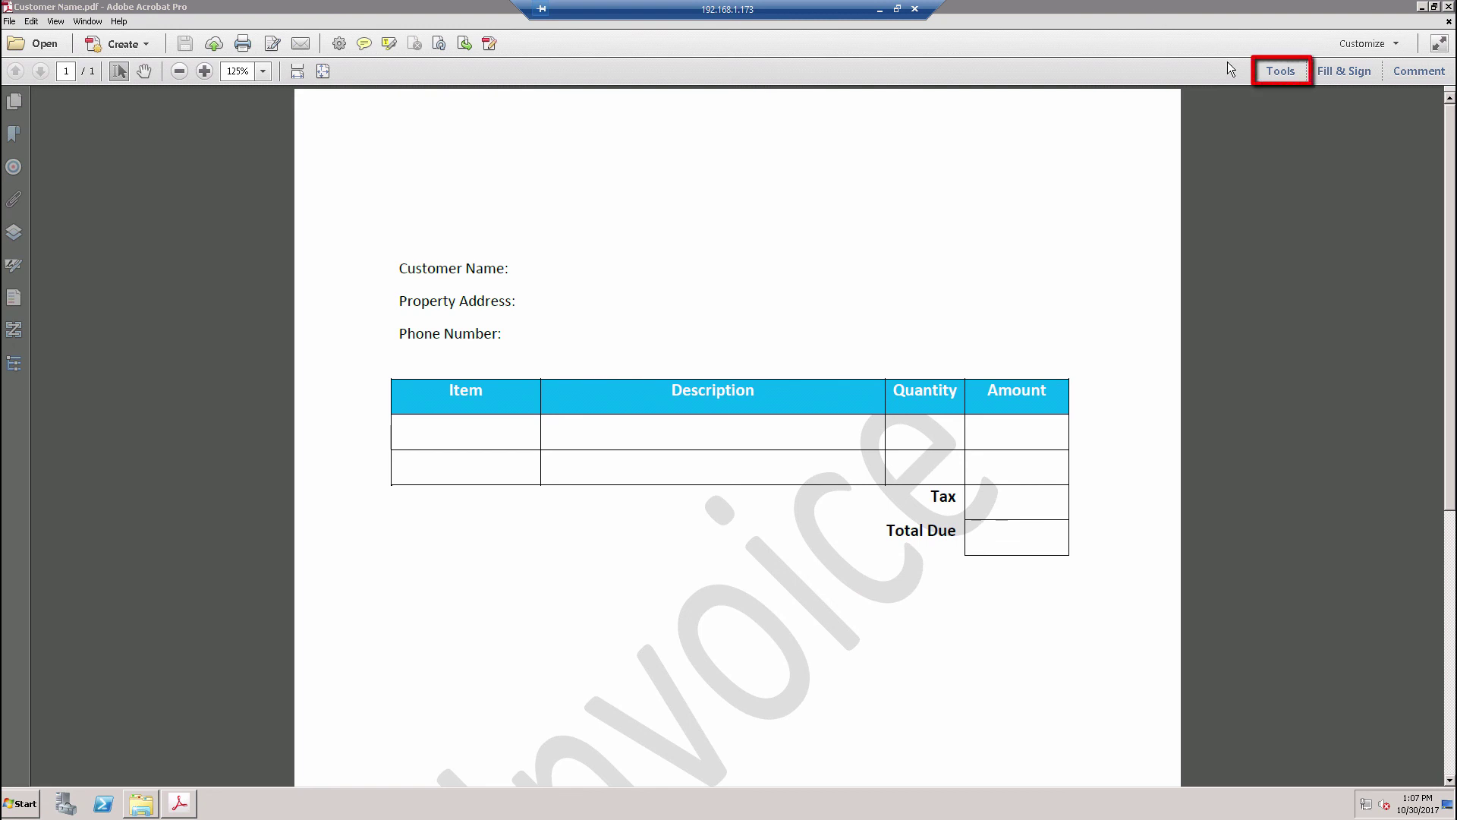
Step: Bring up the Create Form dialog from the Tools pane's Forms panel
left_click(1280, 71)
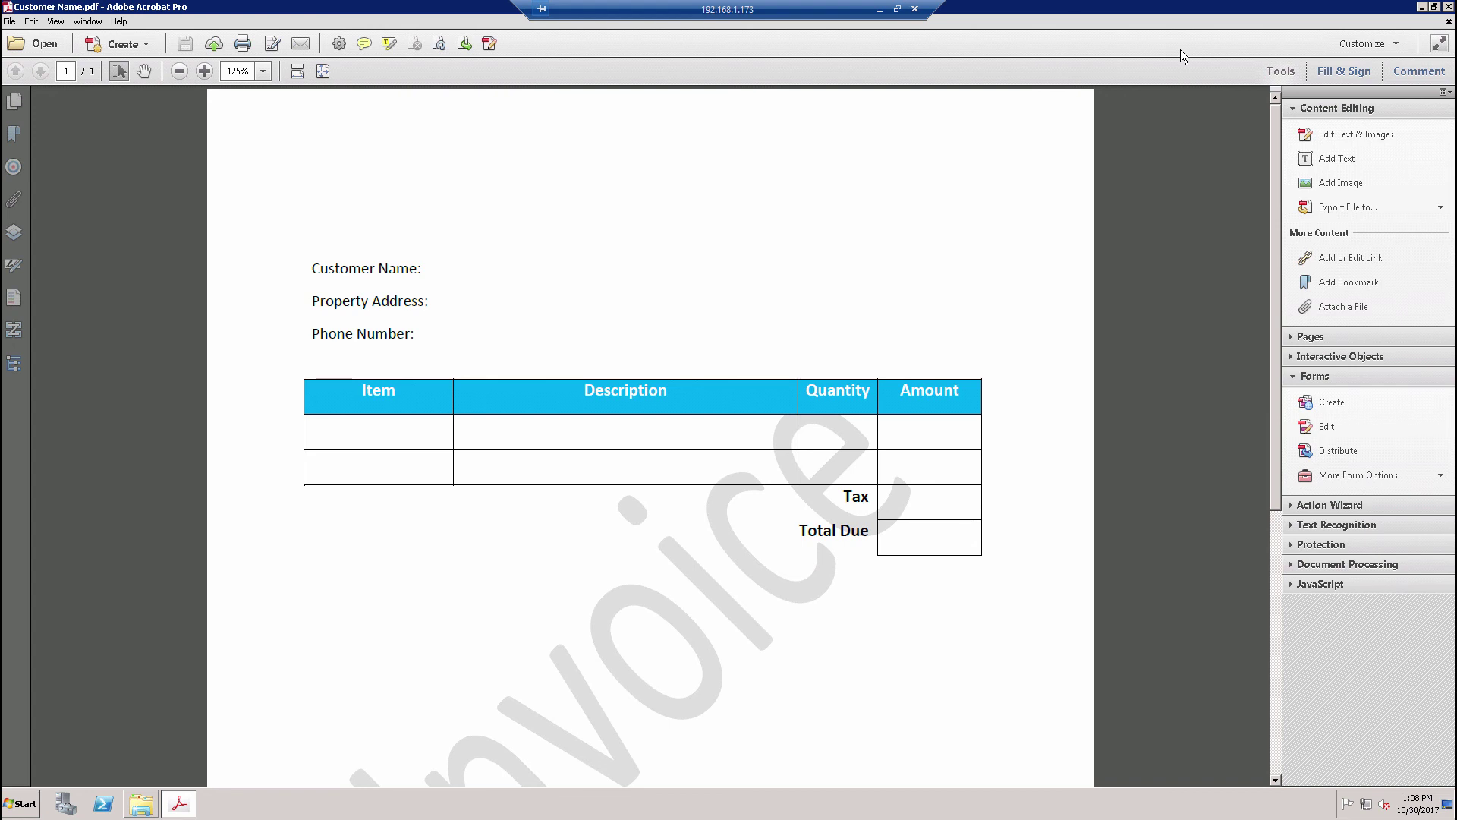
left_click(1315, 411)
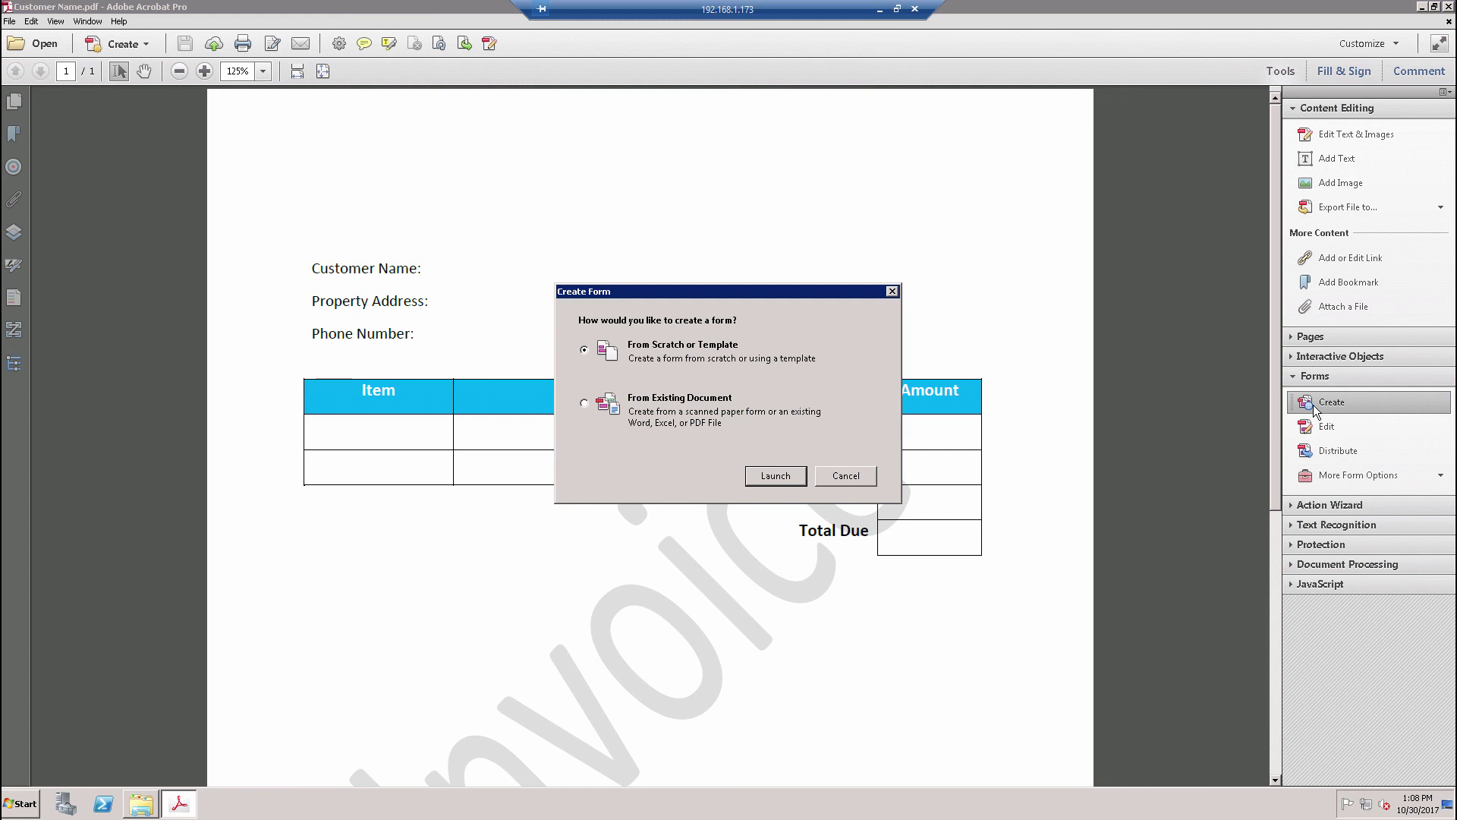
Step: Build the form from the current document, auto-detecting Item, Description, Quantity, Amount and totals fields
left_click(688, 415)
left_click(776, 476)
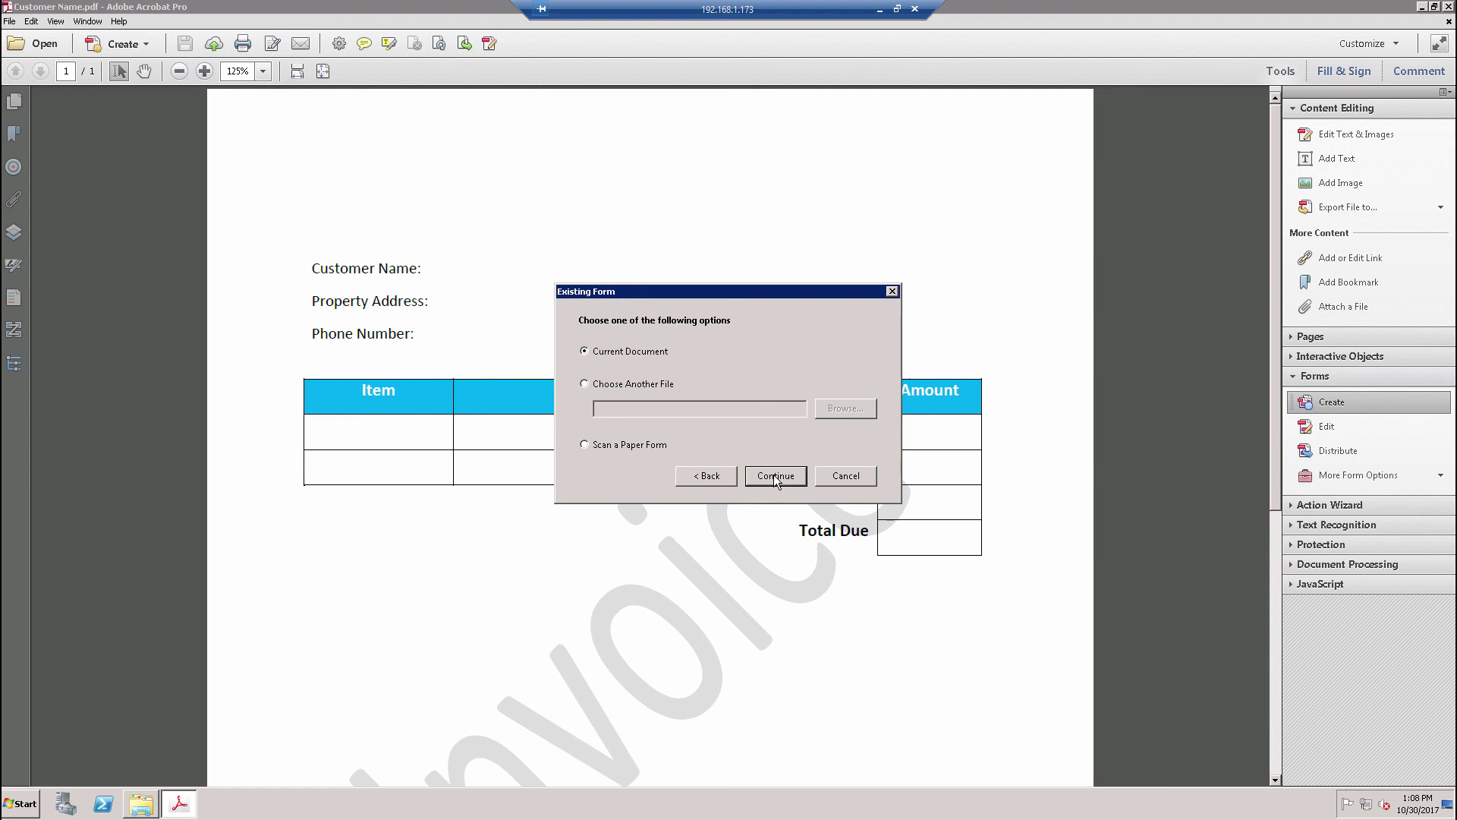
left_click(775, 476)
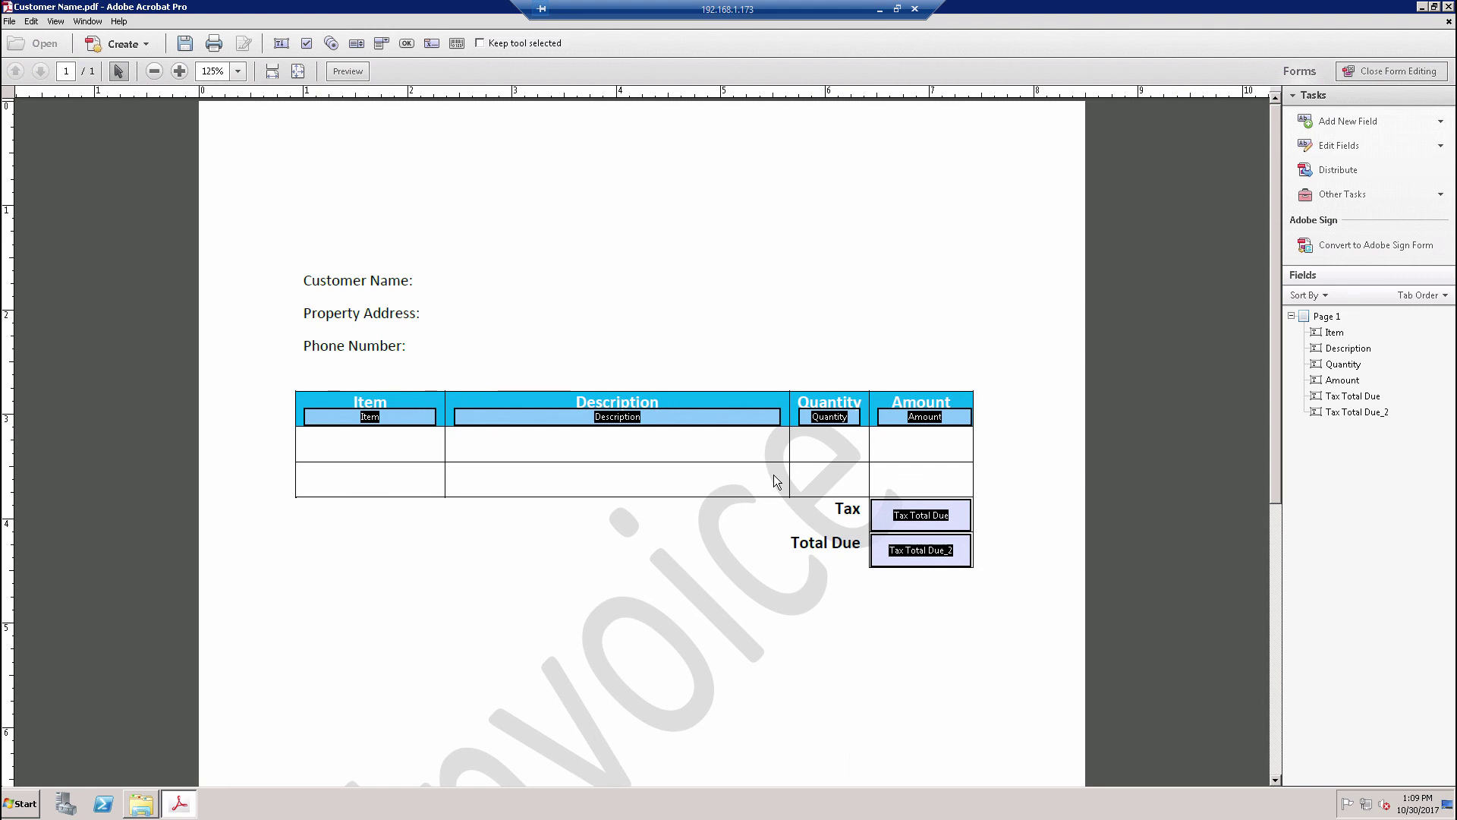
Step: Place a Text1 text field beside Customer Name and stretch it wider
left_click(1346, 128)
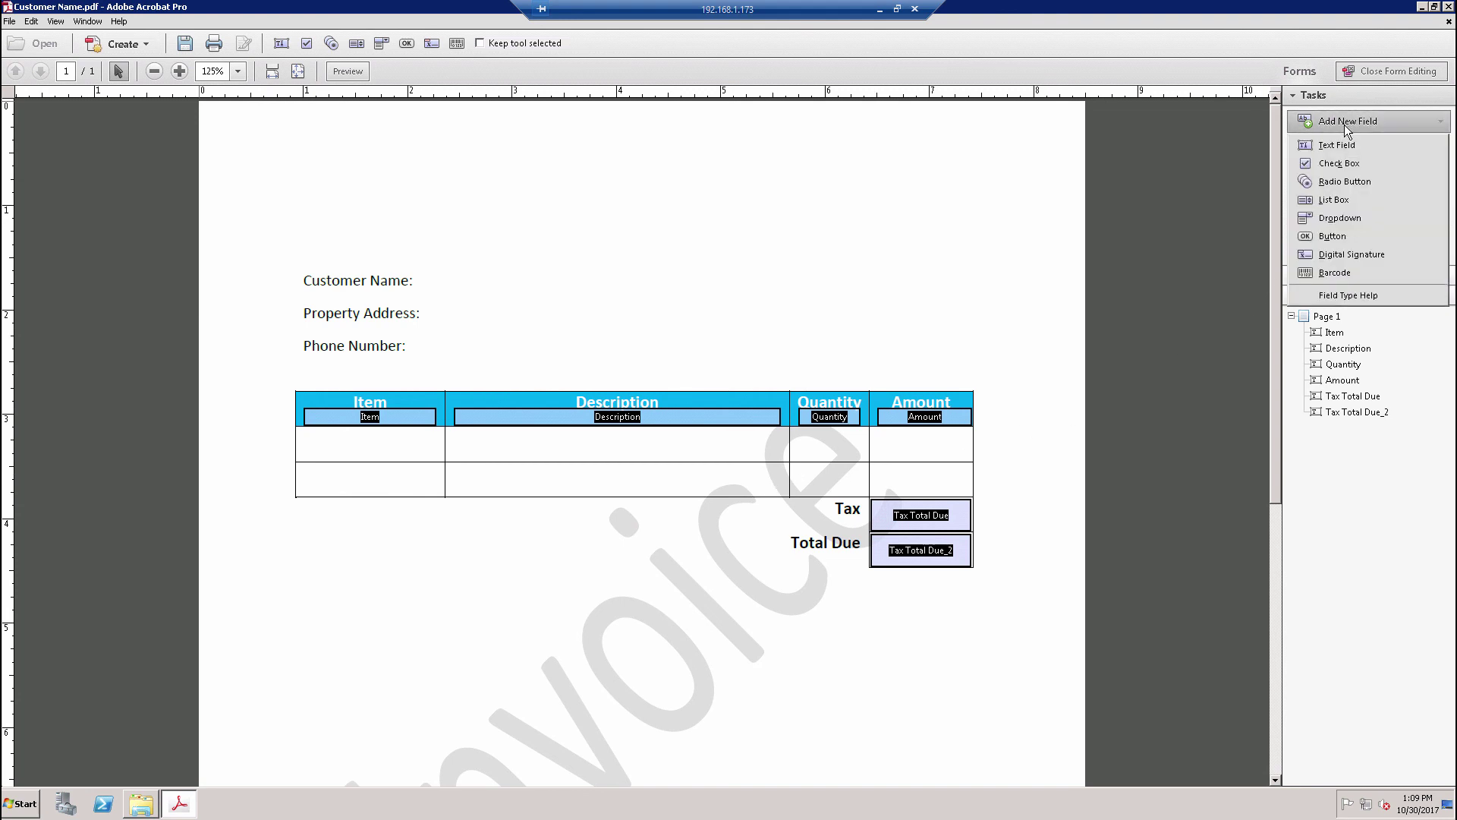
left_click(1342, 145)
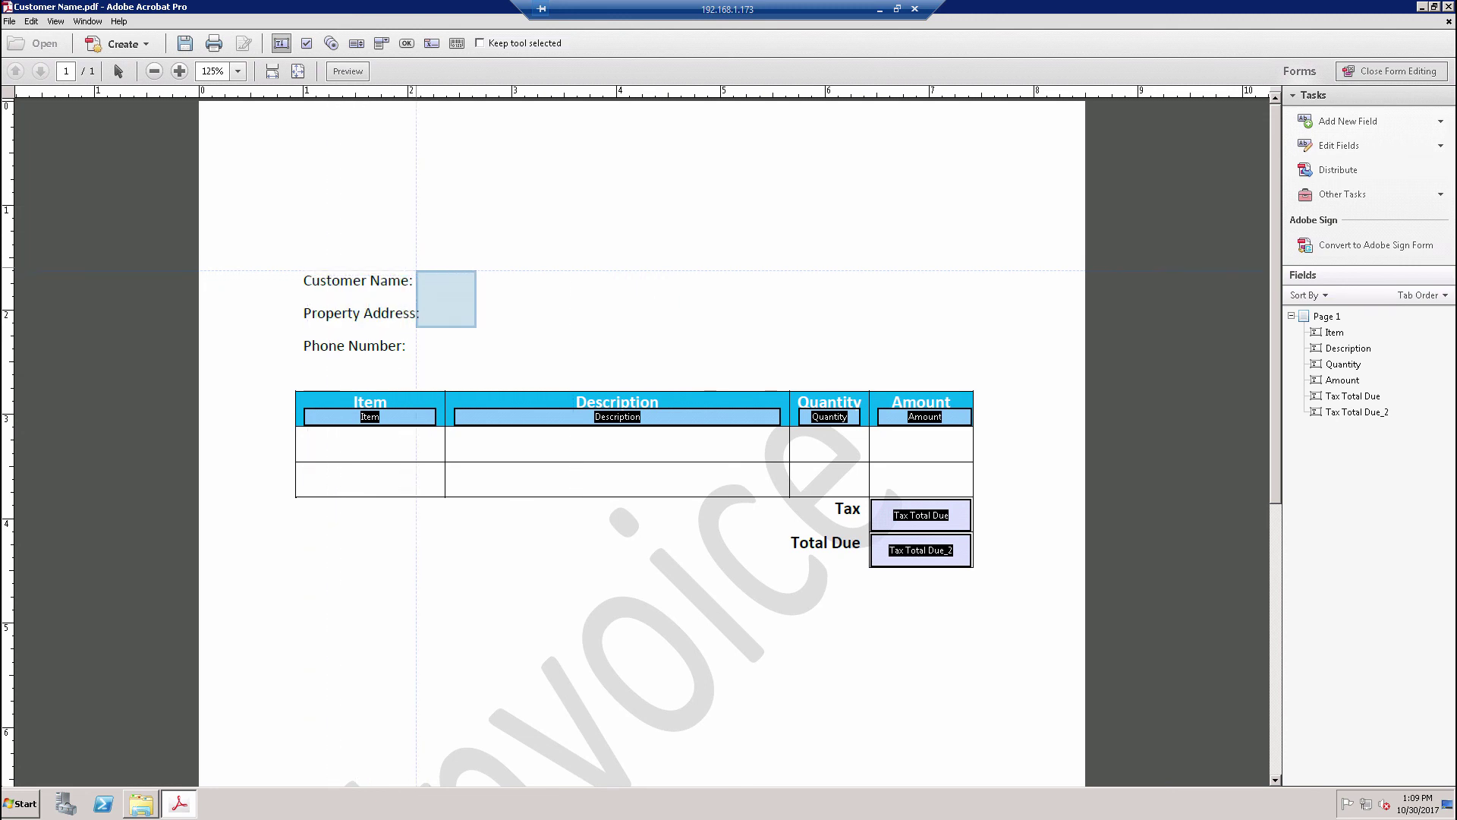
left_click(417, 268)
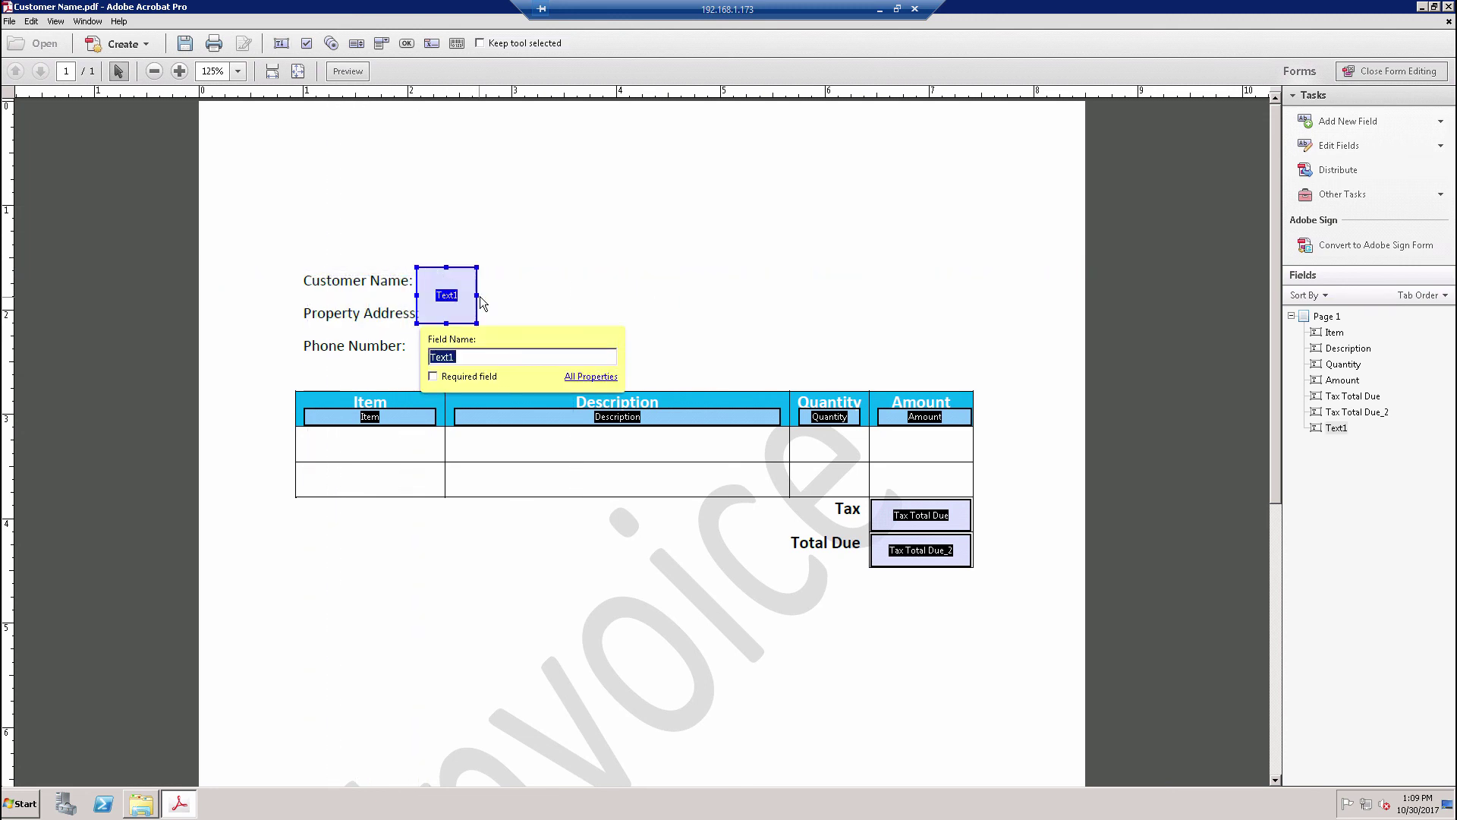
mouse_move(477, 295)
left_mouse_down()
mouse_move(560, 294)
mouse_move(491, 295)
left_mouse_up()
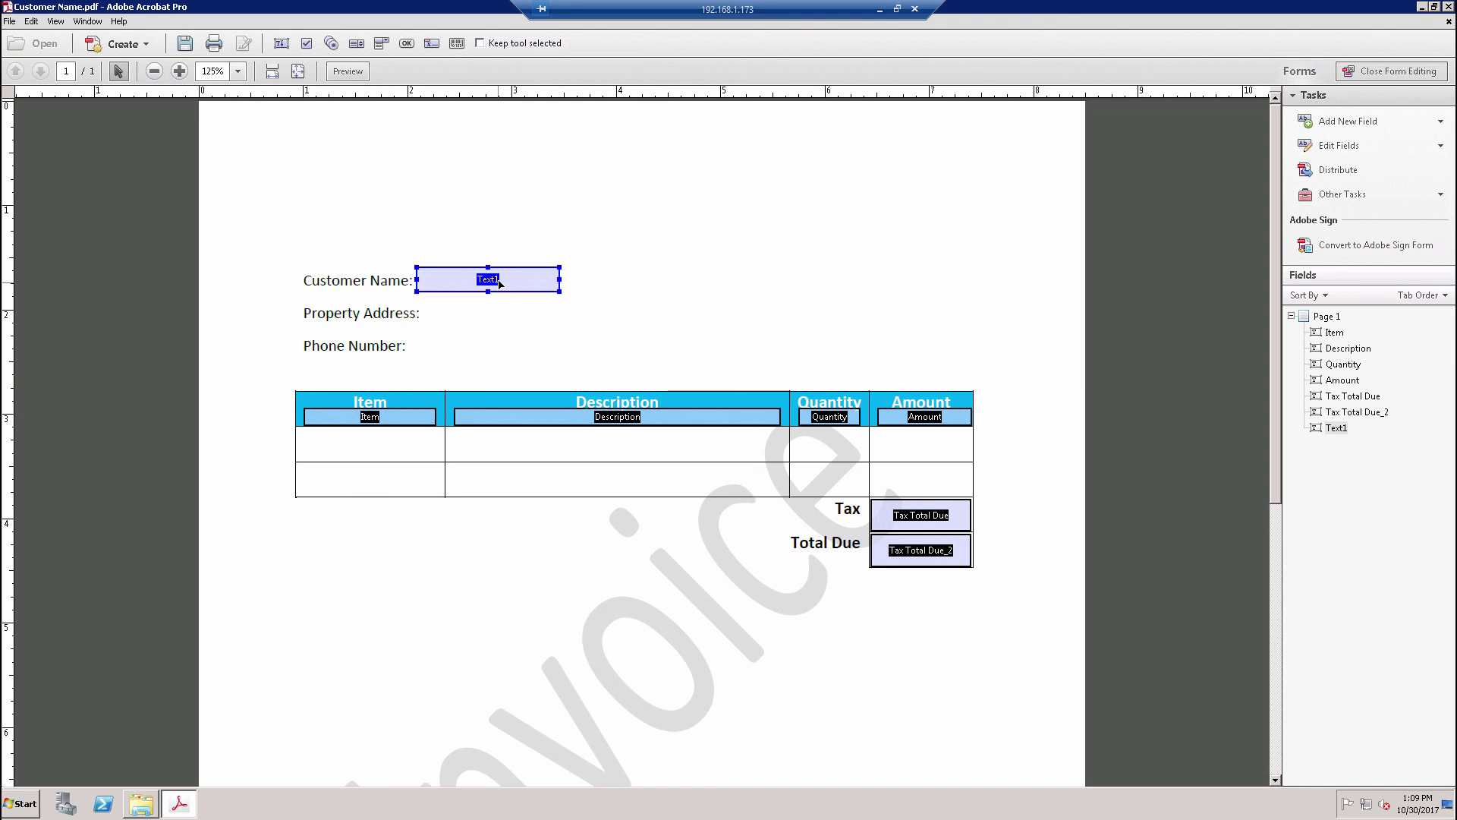
Step: Open the Text1 field's properties to give it its iFleet code name
double_click(499, 281)
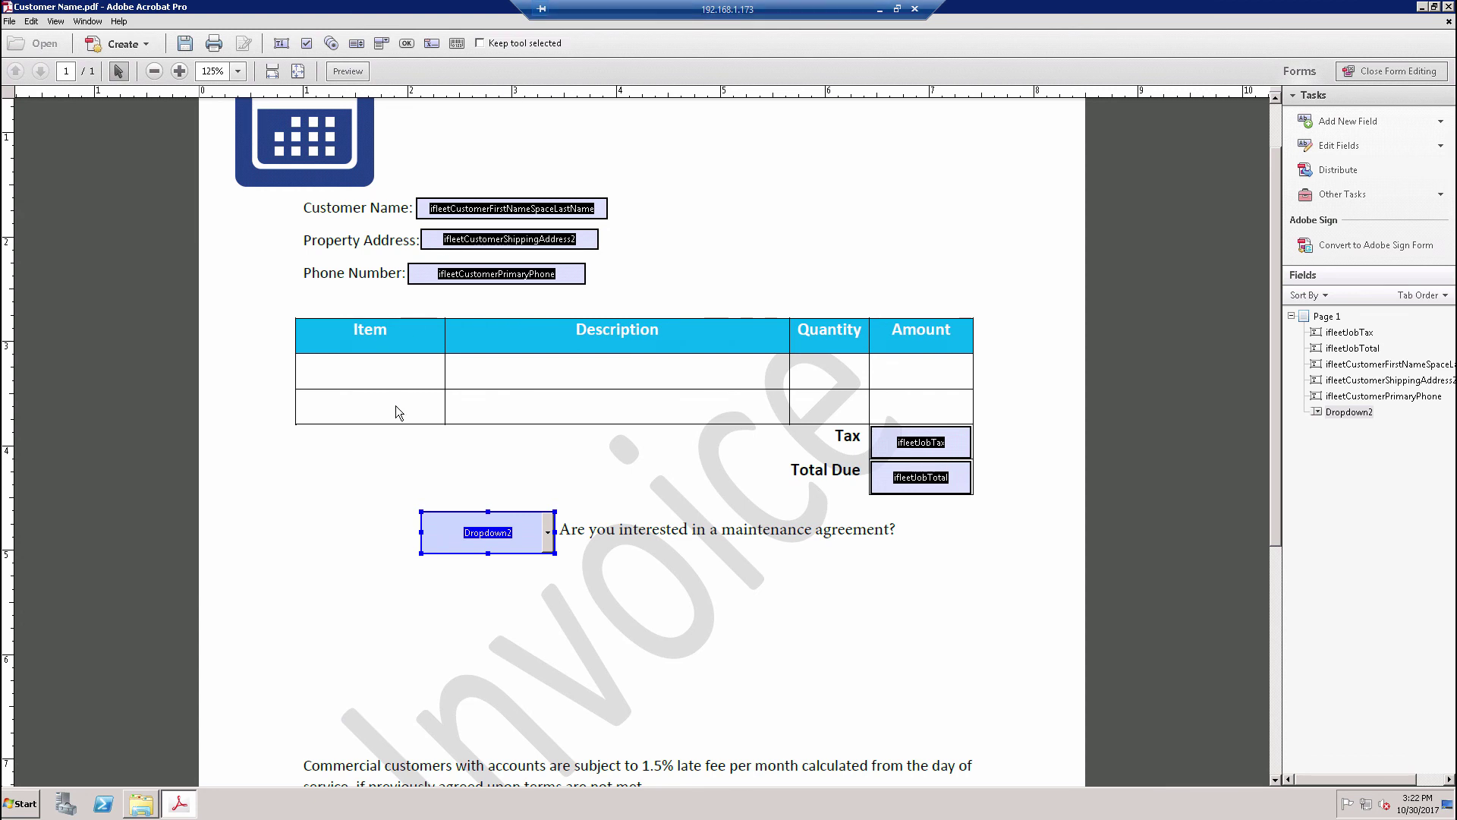
Step: Give the Dropdown2 field the list choices Yes, No and a blank entry
double_click(471, 533)
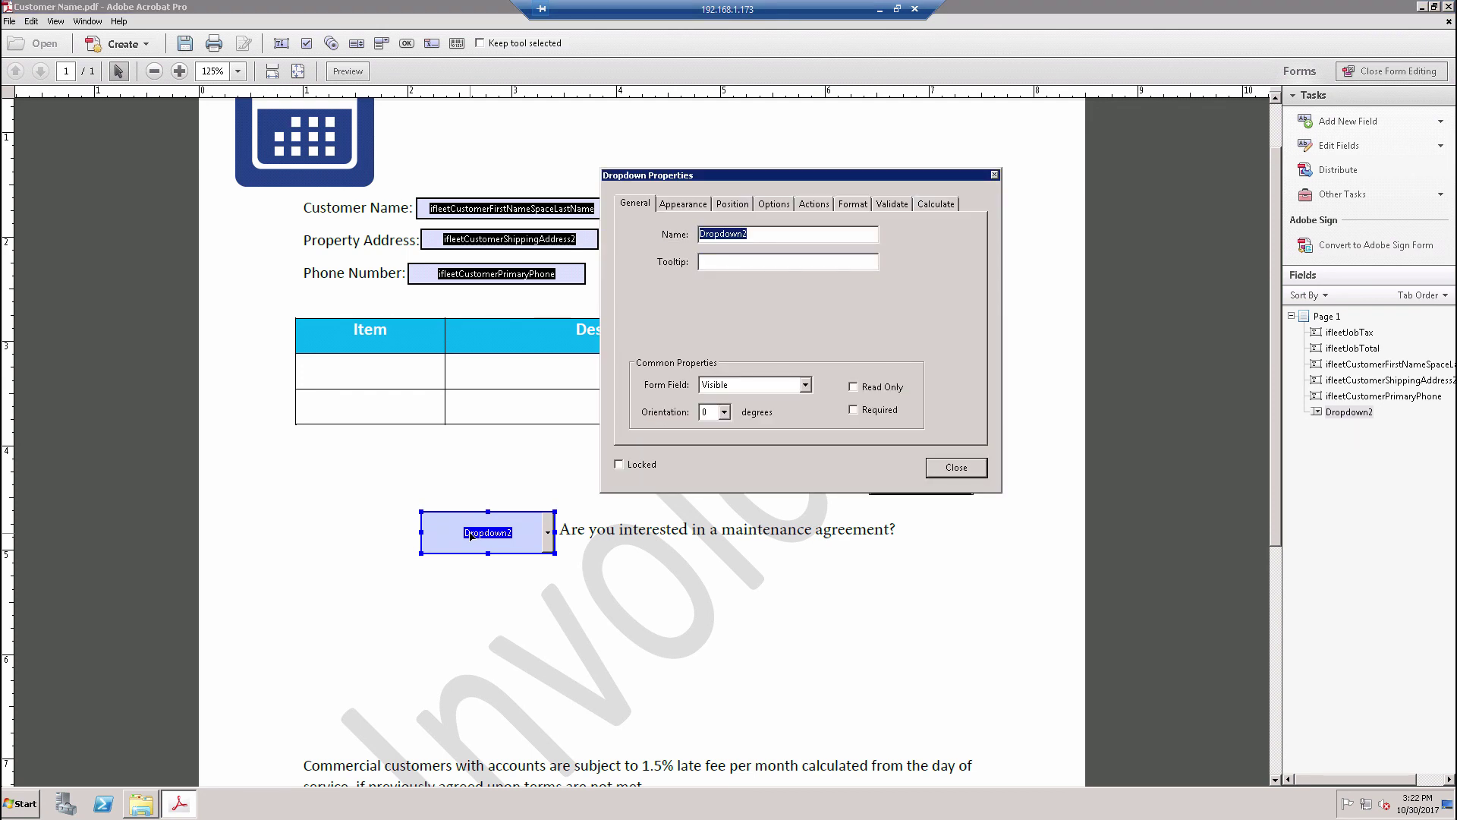
left_click(780, 204)
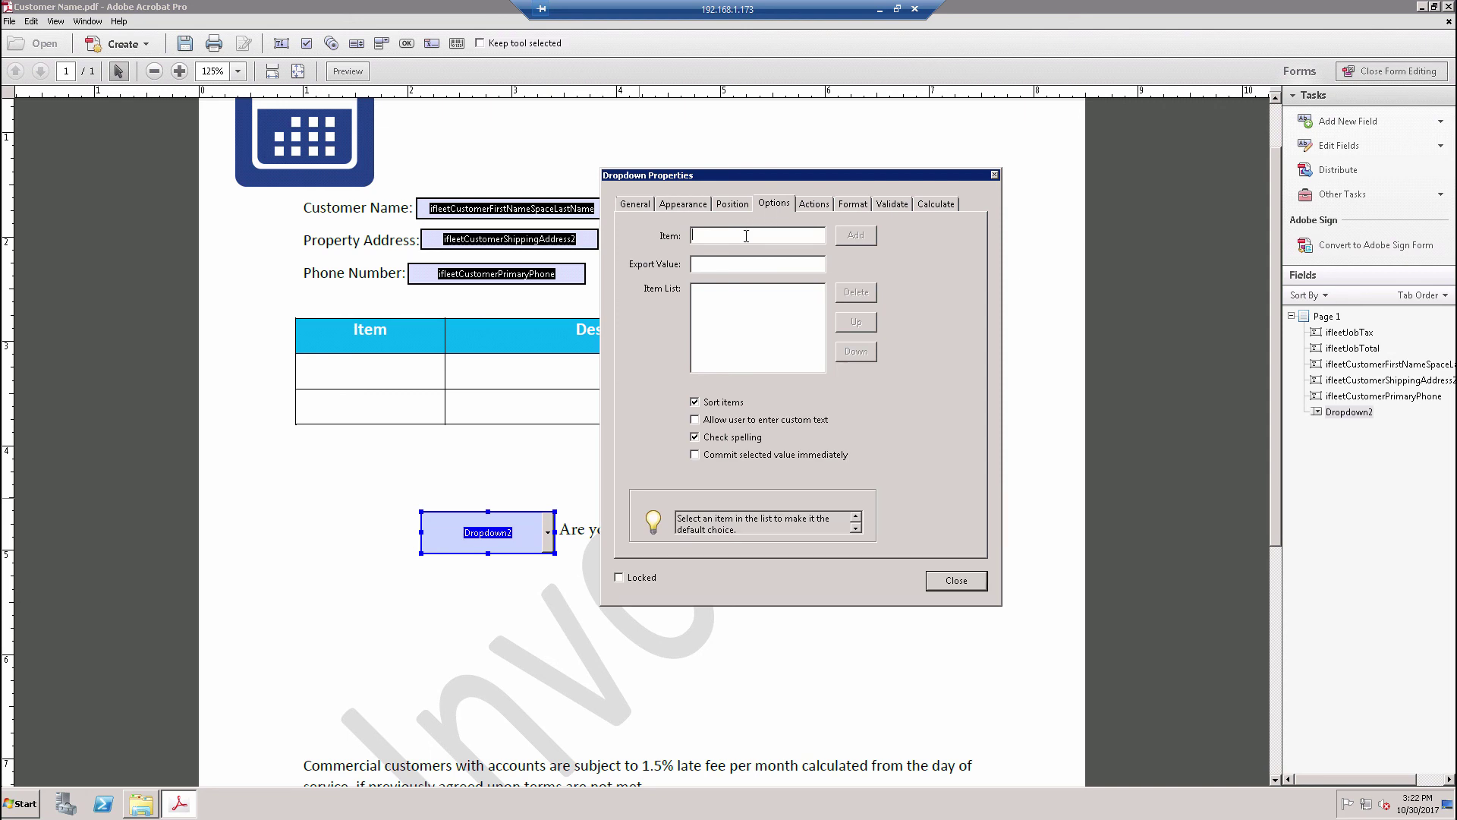
type("Yes")
left_click(859, 241)
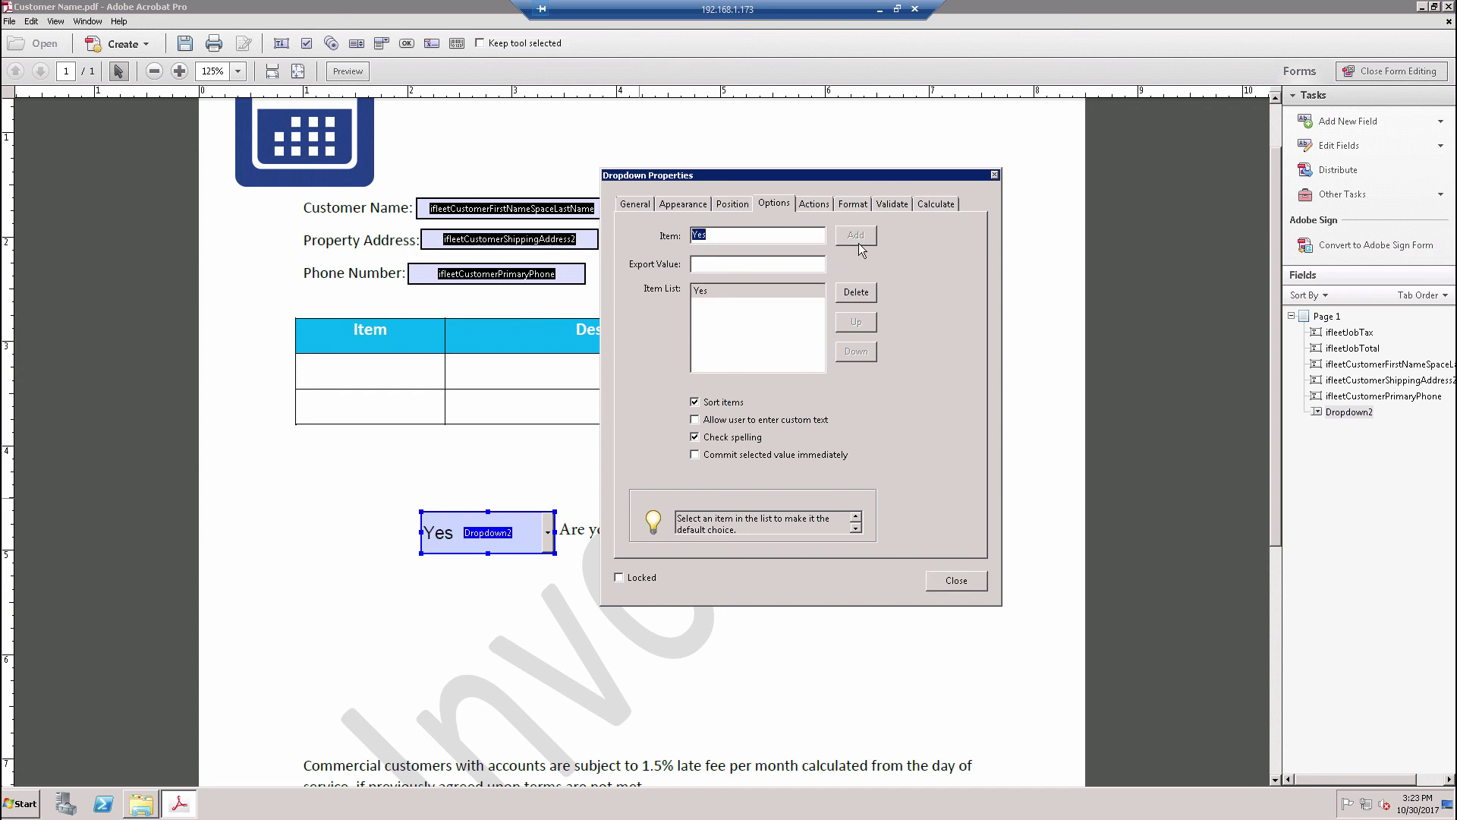
type("No")
left_click(858, 237)
key("BackSpace")
left_click(861, 239)
left_click(646, 205)
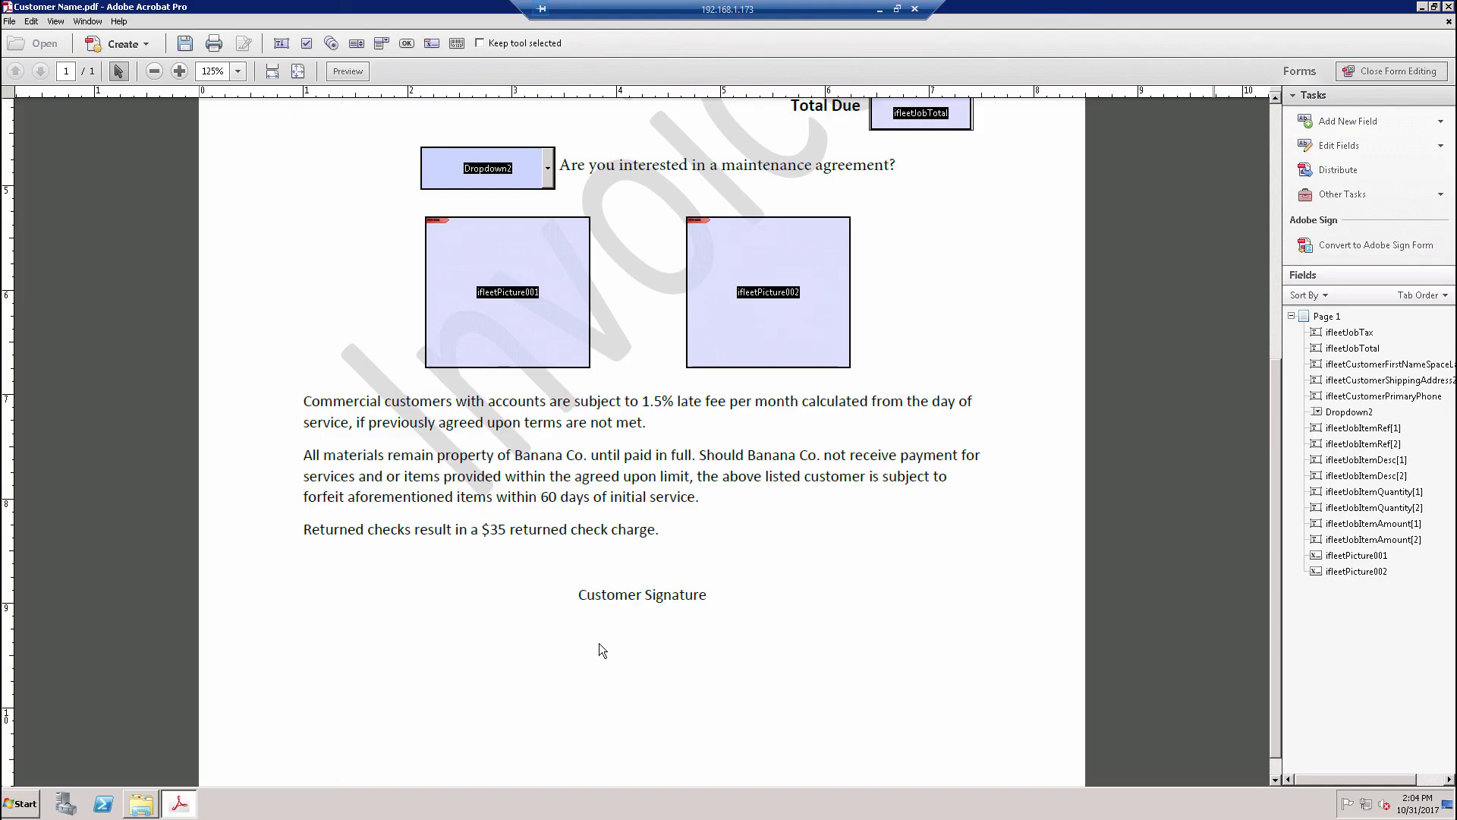
Step: Add a digital signature field under the Customer Signature line
right_click(600, 644)
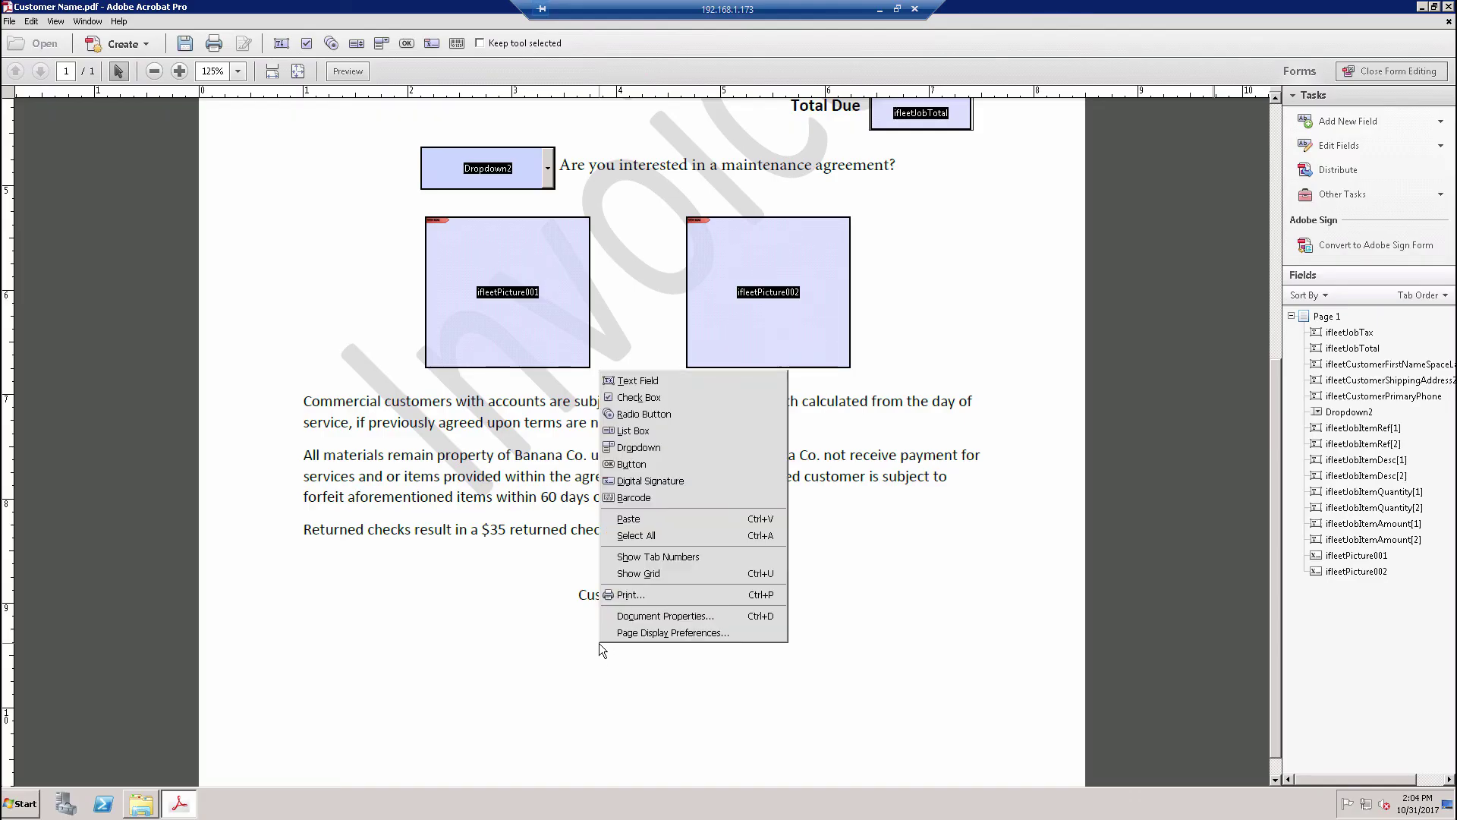
left_click(669, 481)
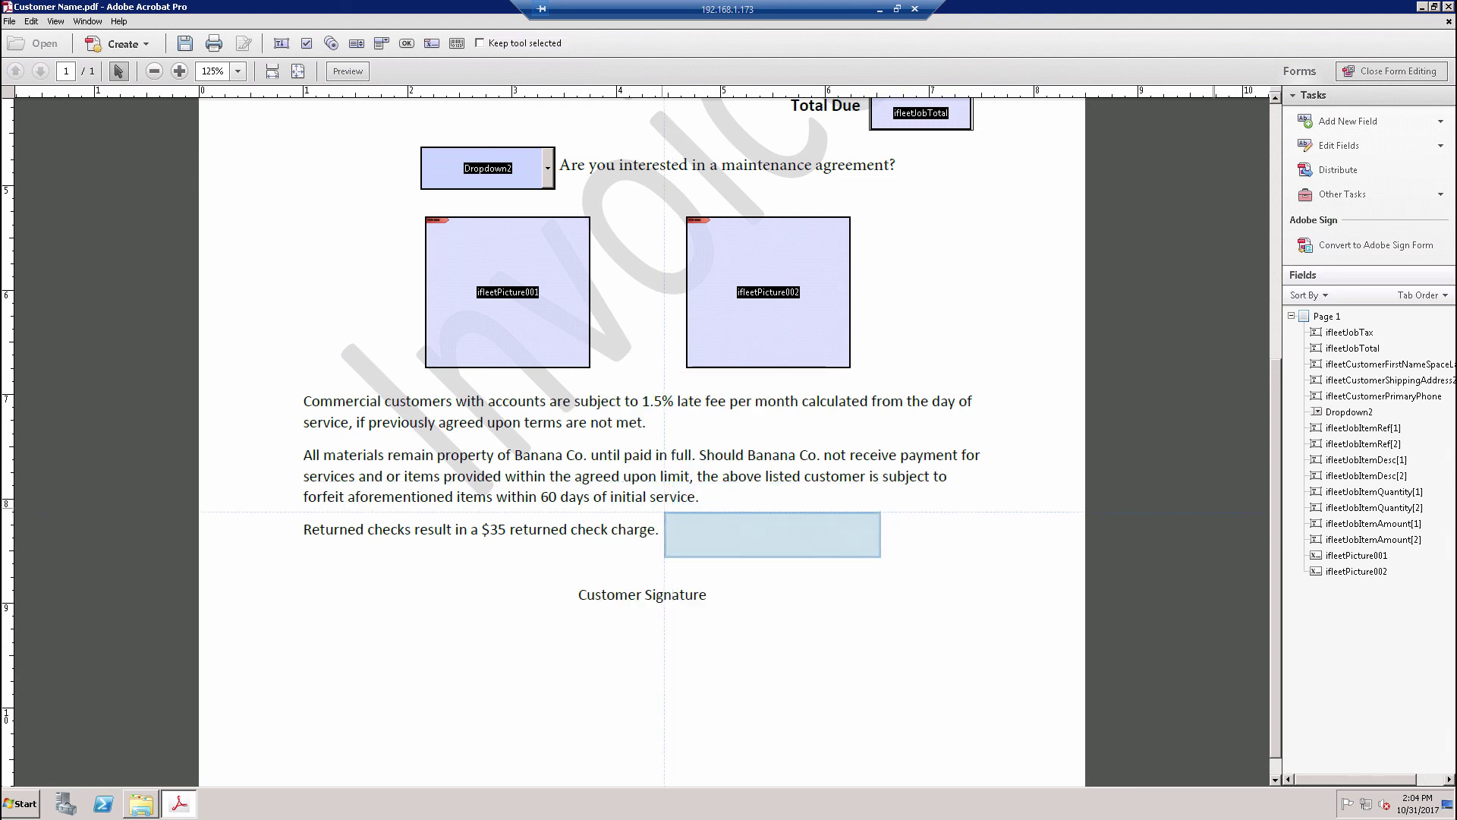
left_click(539, 605)
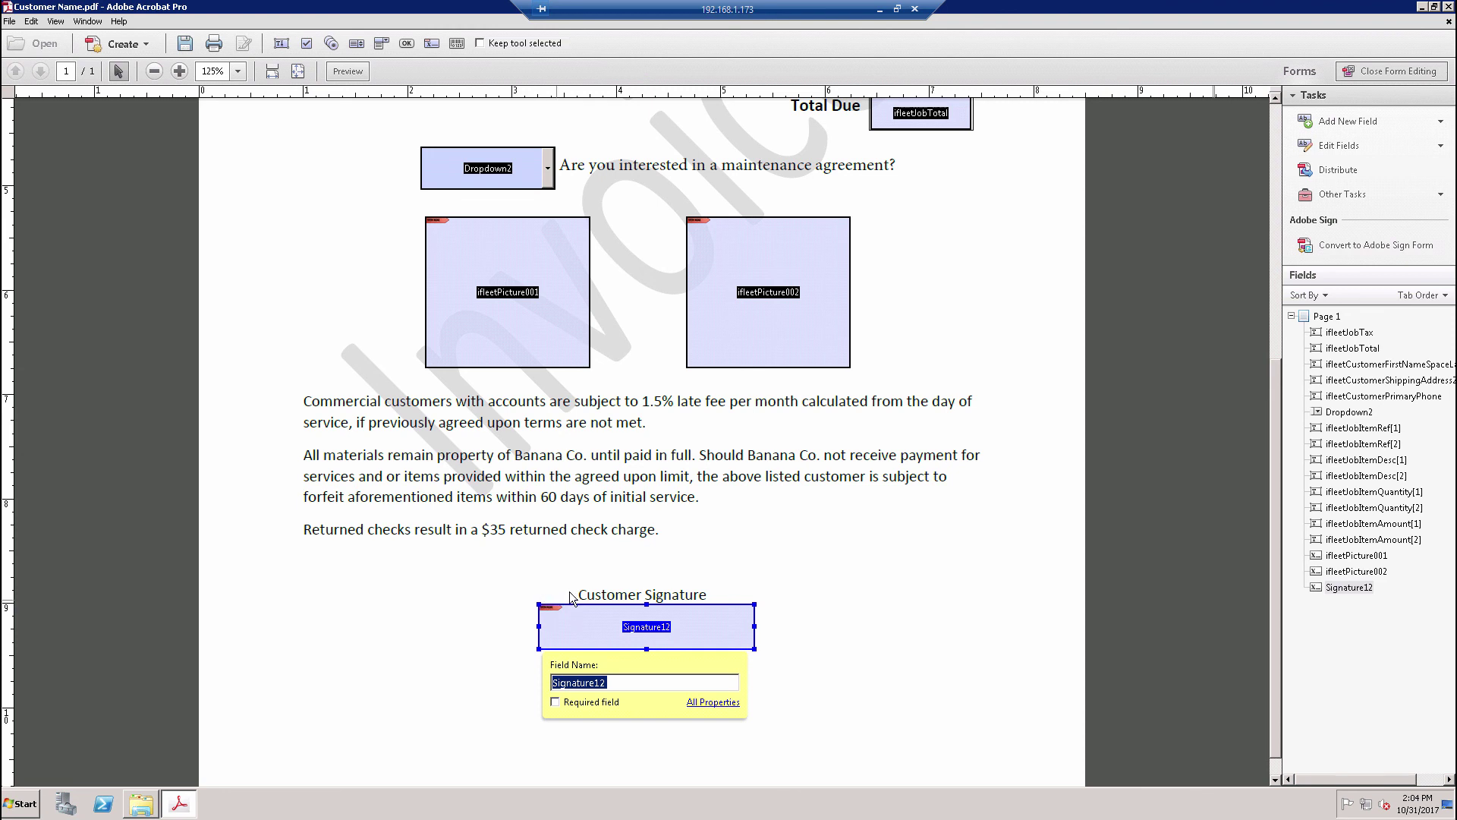
left_click(506, 604)
Step: Paste the ifleetCurrentDate field beside the signature box and check the ifleetPicture001 properties
key("ctrl+v")
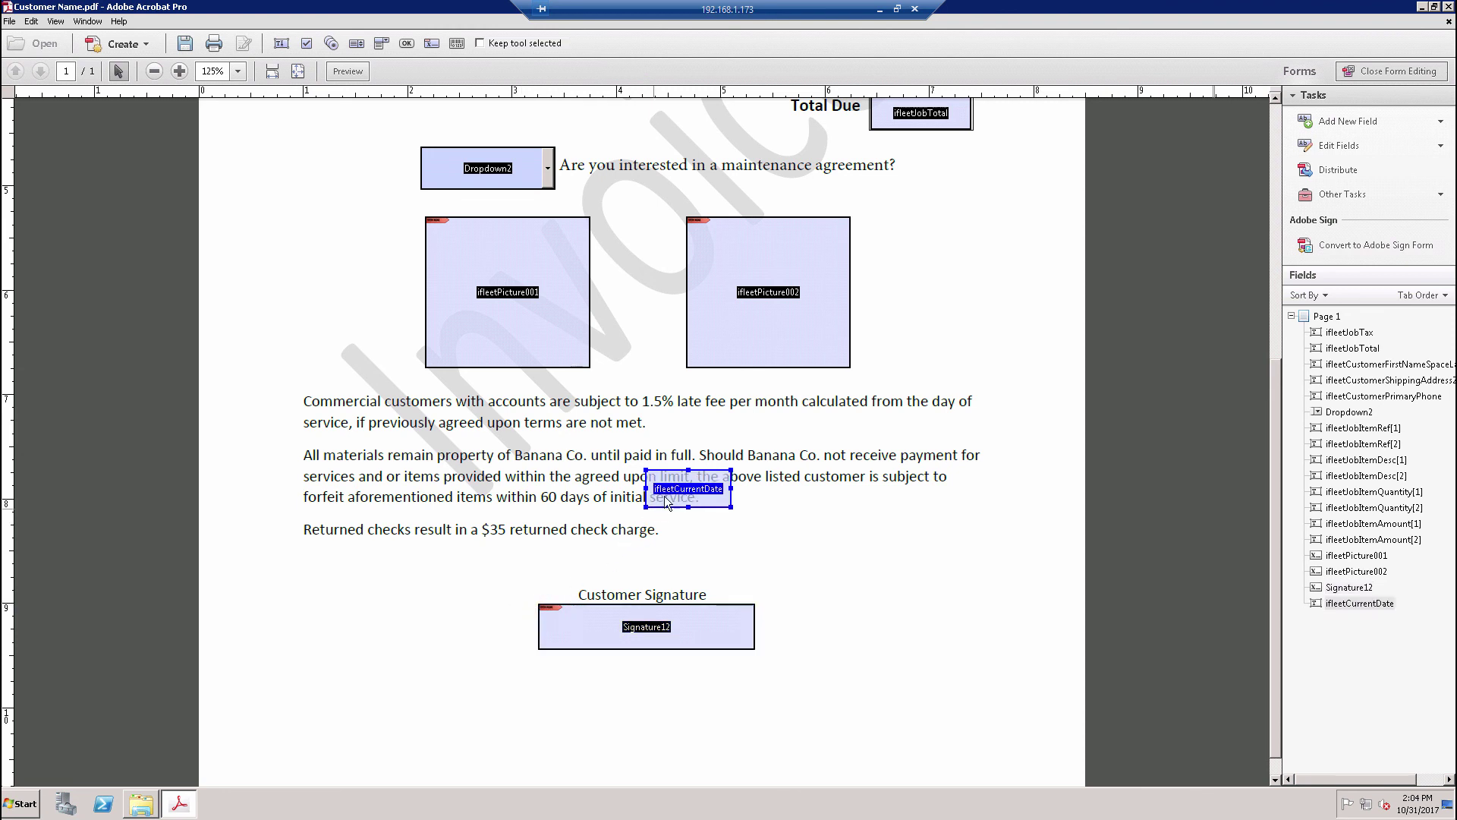
left_click_drag(665, 498, 794, 632)
left_click(765, 702)
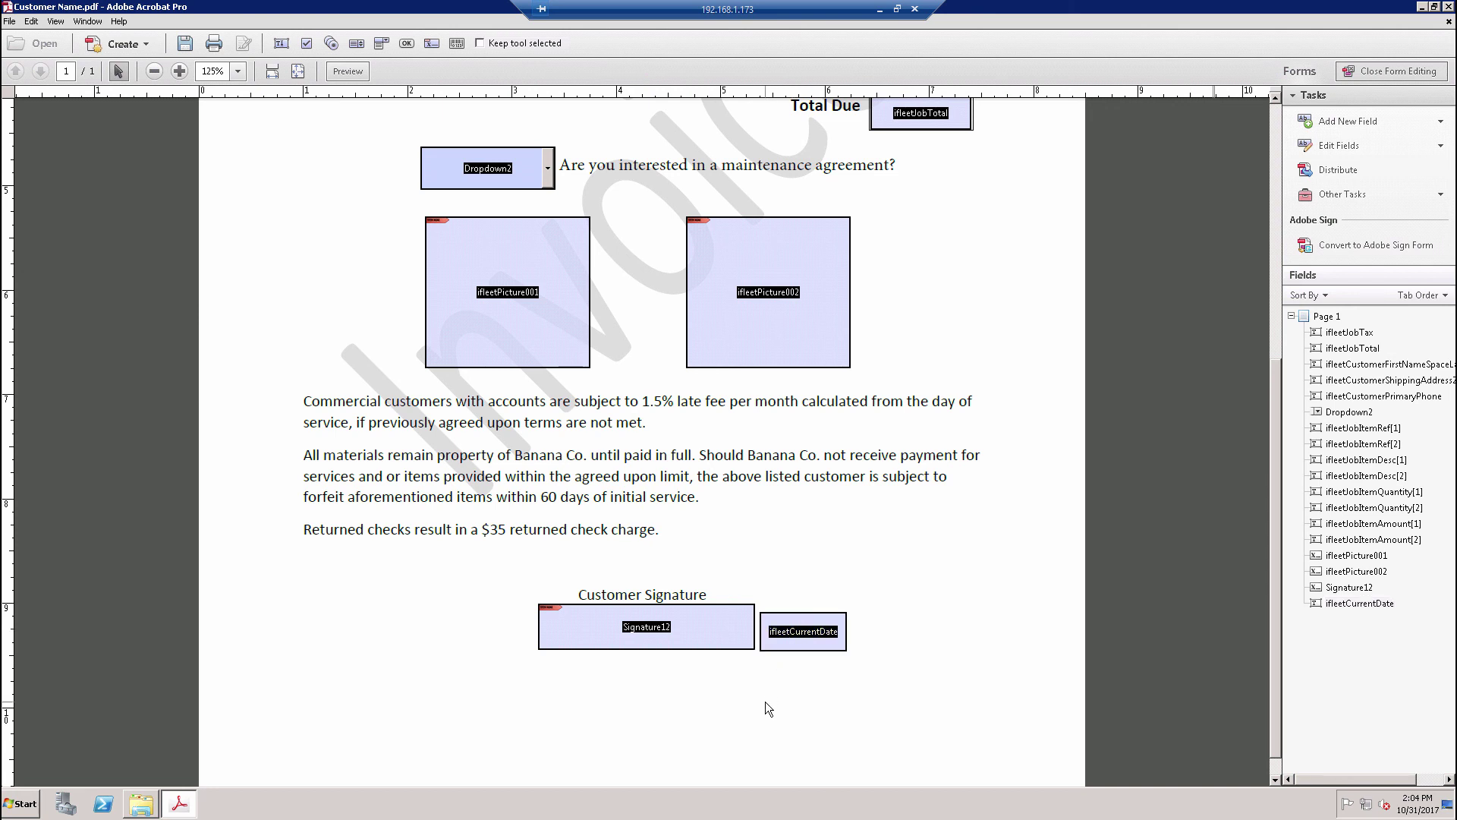
double_click(483, 294)
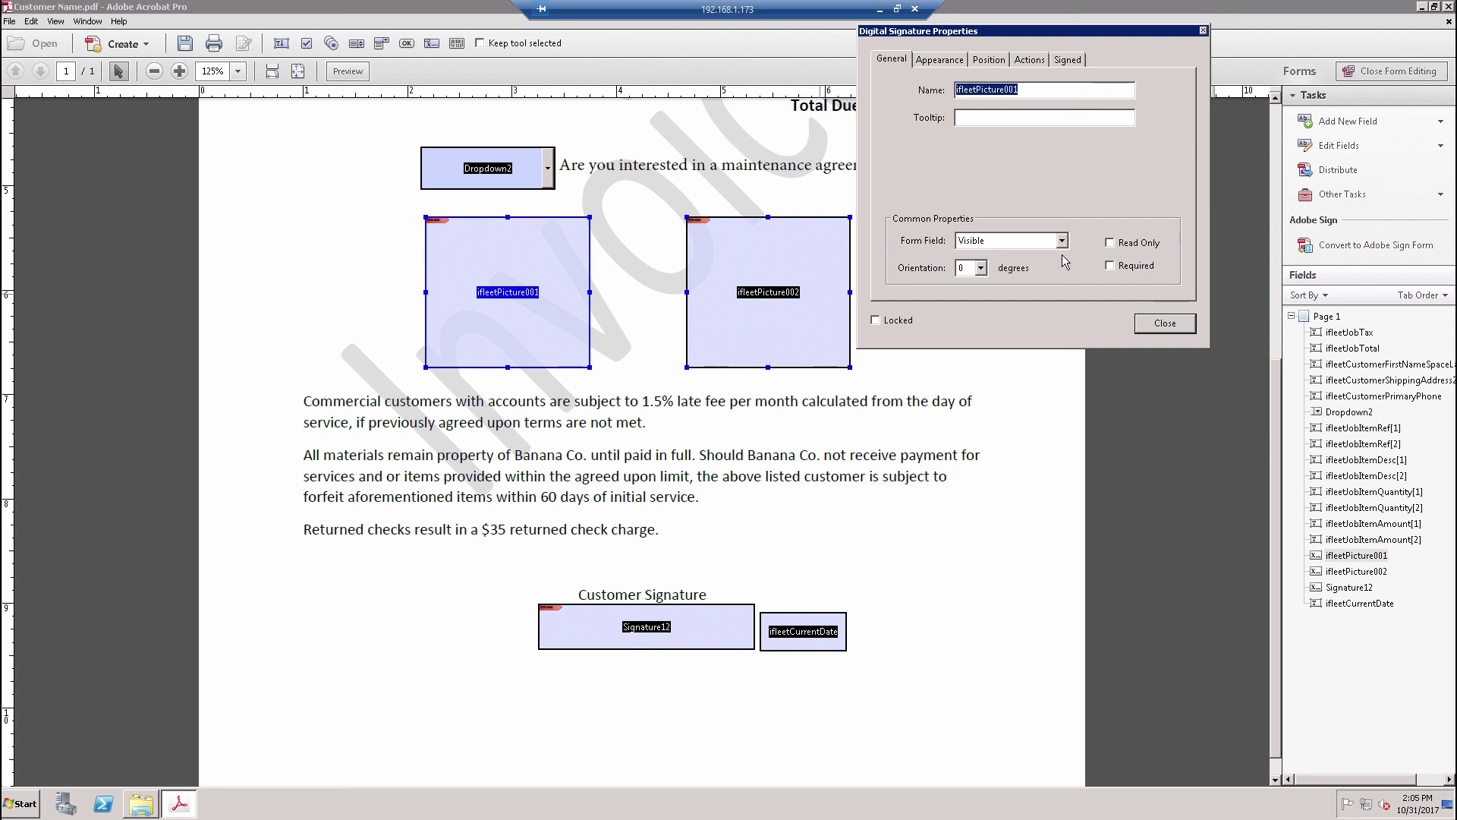
left_click(1149, 324)
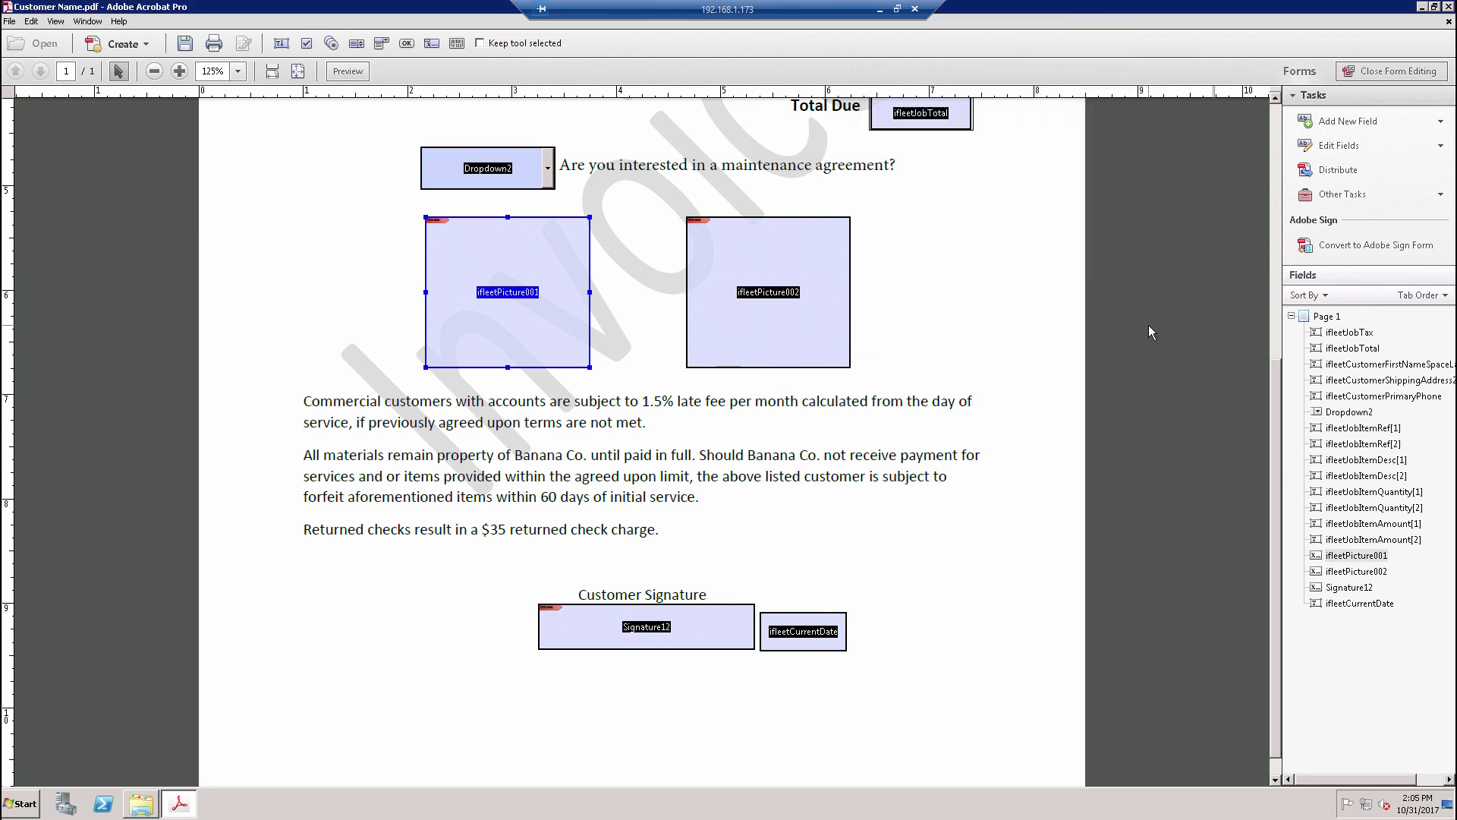
Step: Save the invoice form as My PDF Form.pdf from the File menu
left_click(10, 22)
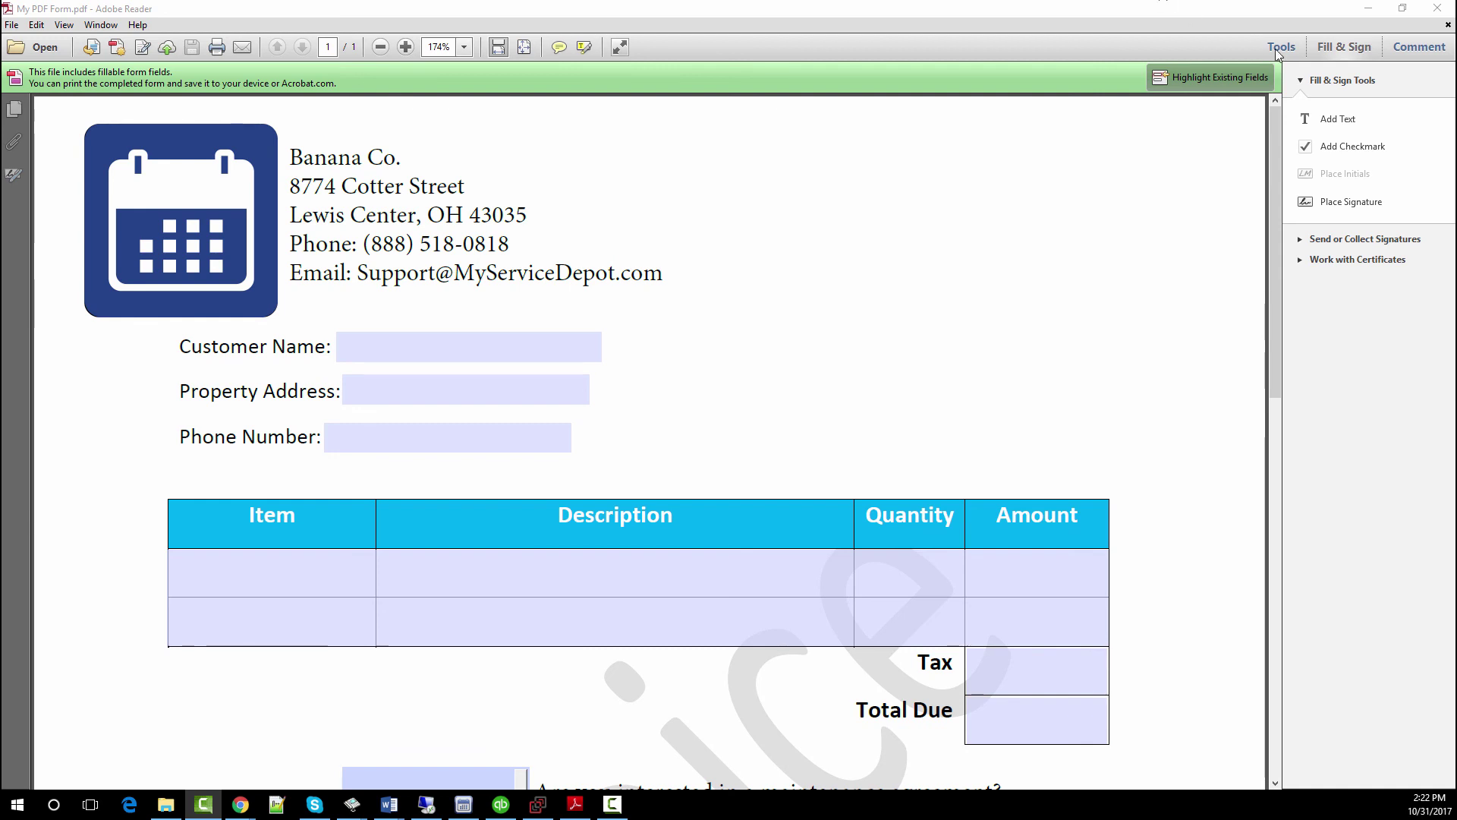
Step: Close the Reader preview and attach My PDF Form.pdf to the New PDF Form! e-mail
left_click(1437, 10)
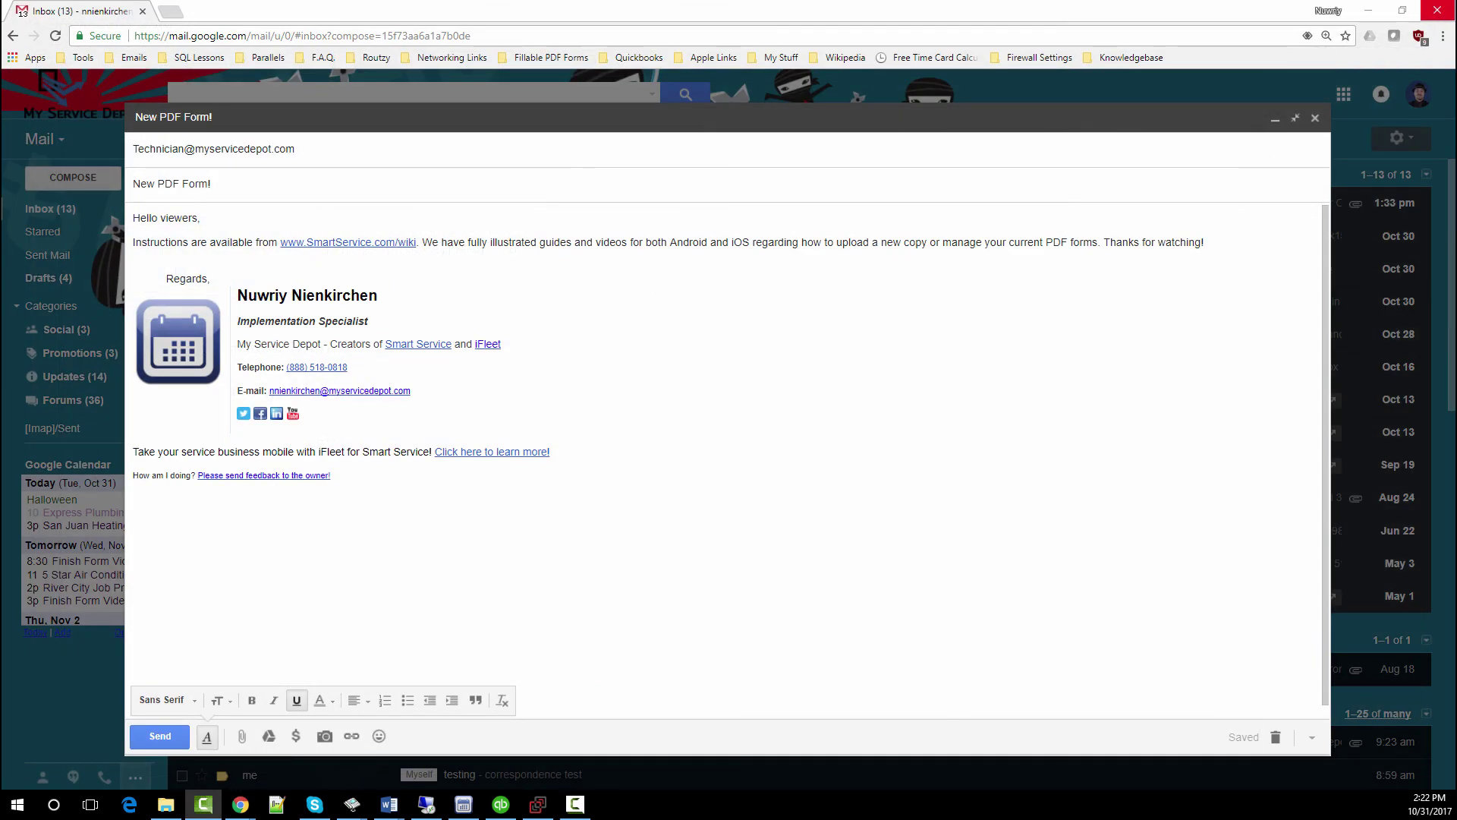
left_click_drag(1456, 273, 1027, 354)
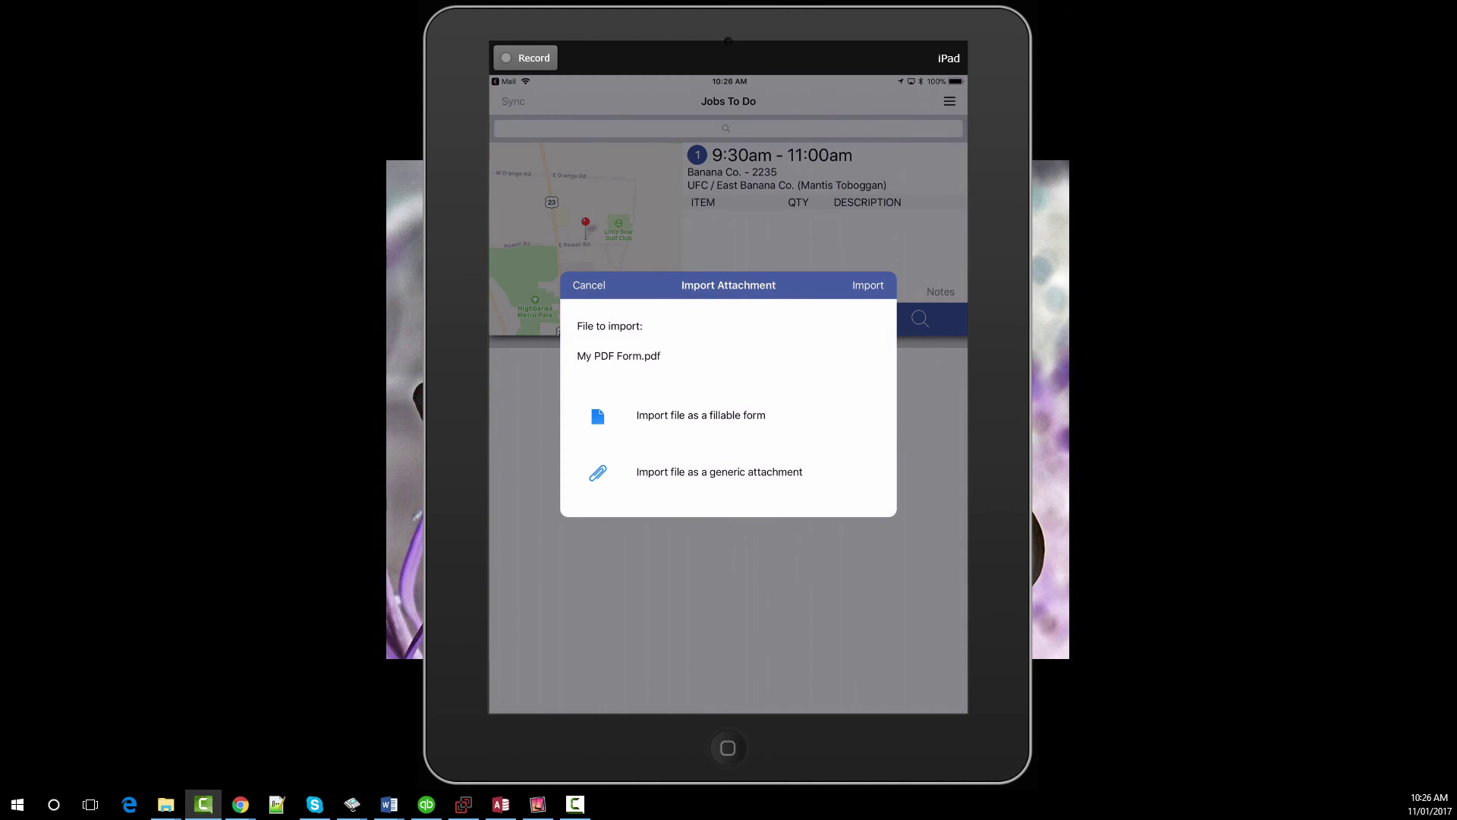
Step: Import the My PDF Form.pdf attachment into iFleet as a fillable form
left_click(598, 416)
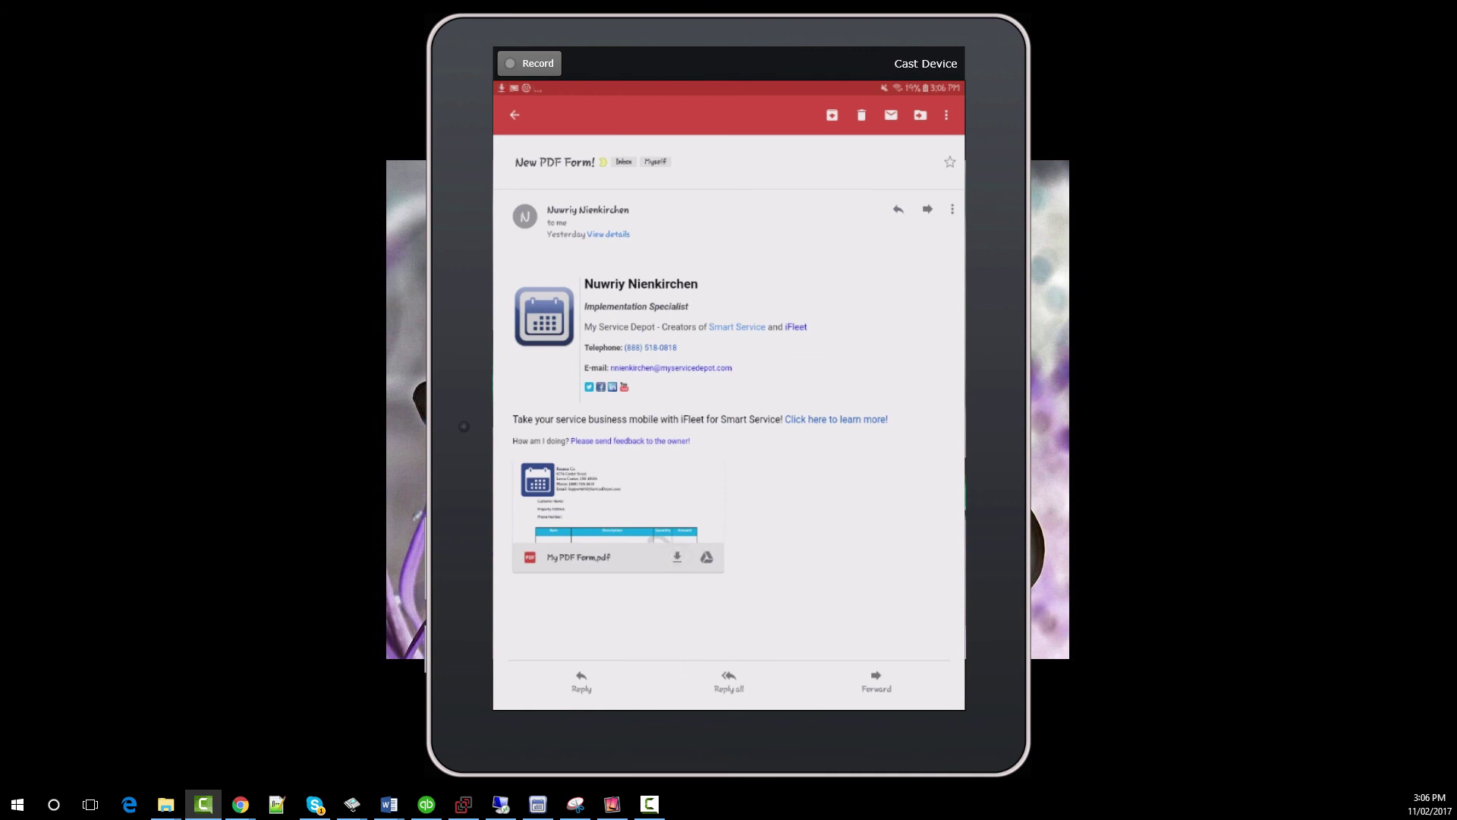
Step: Open the newest PDF in My Files Downloads with iFleet 4 PDF Import
left_click(615, 532)
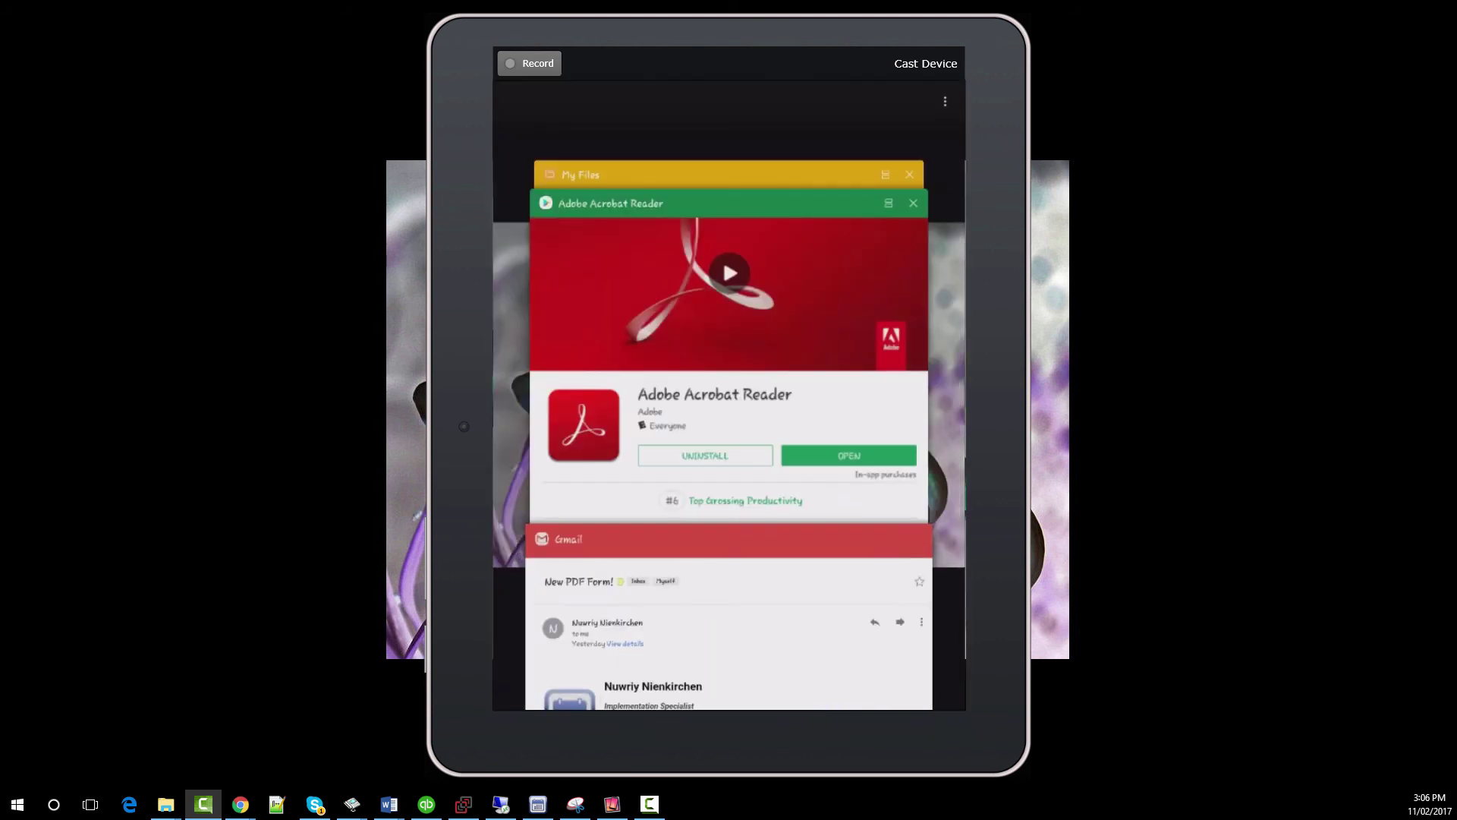
left_click_drag(728, 341, 729, 569)
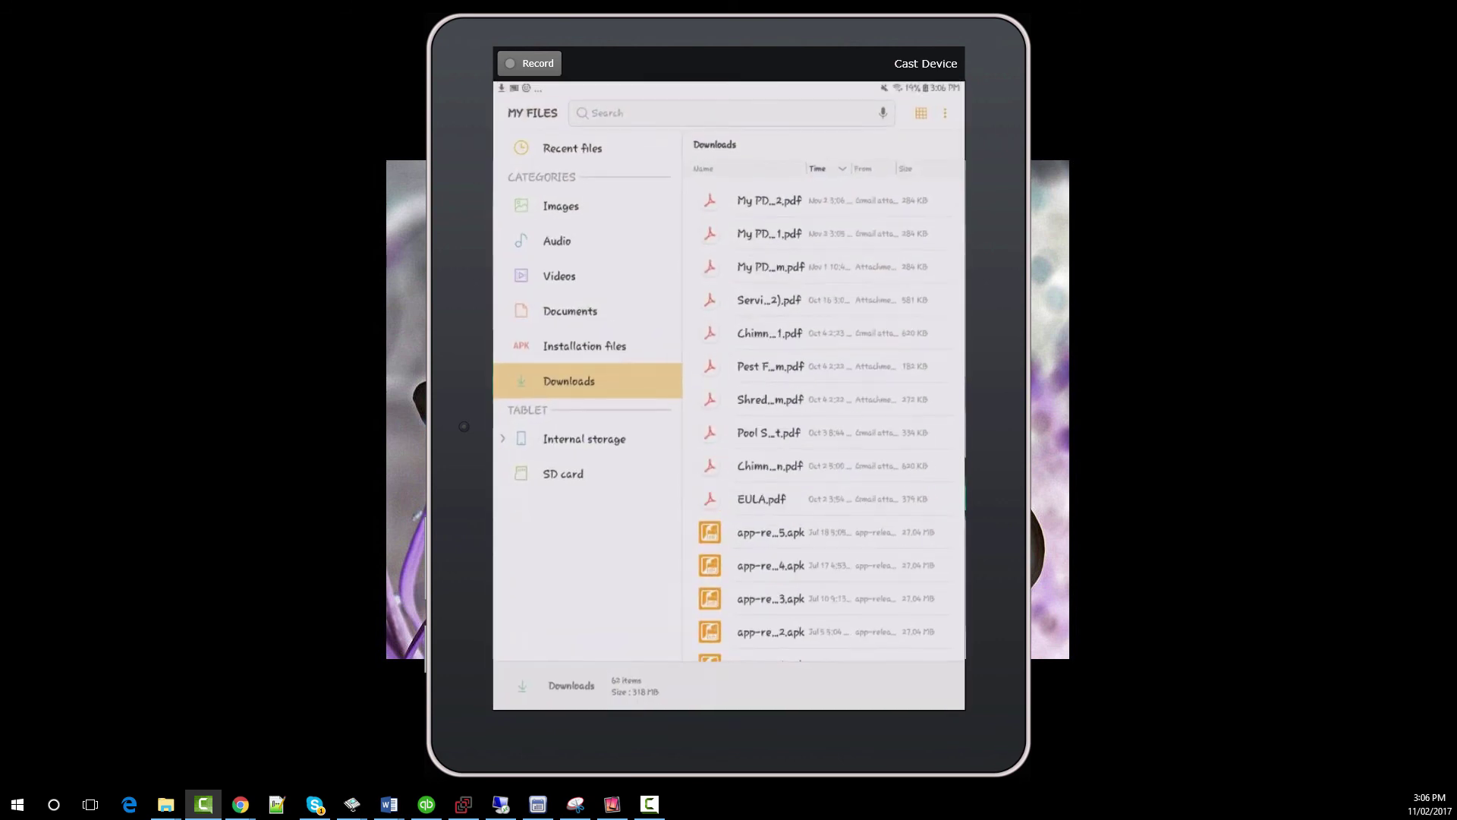
left_click(770, 200)
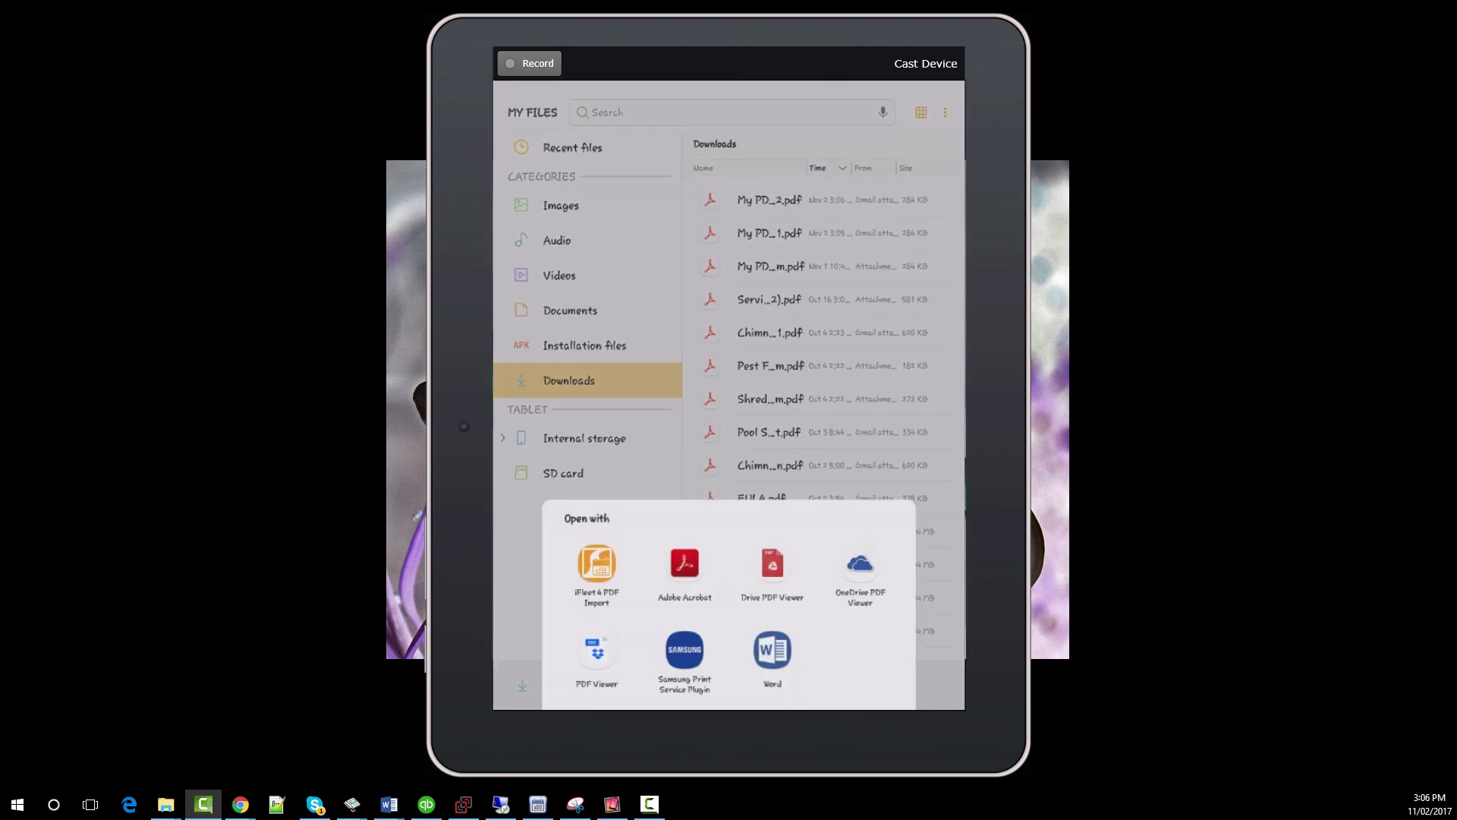
left_click(596, 562)
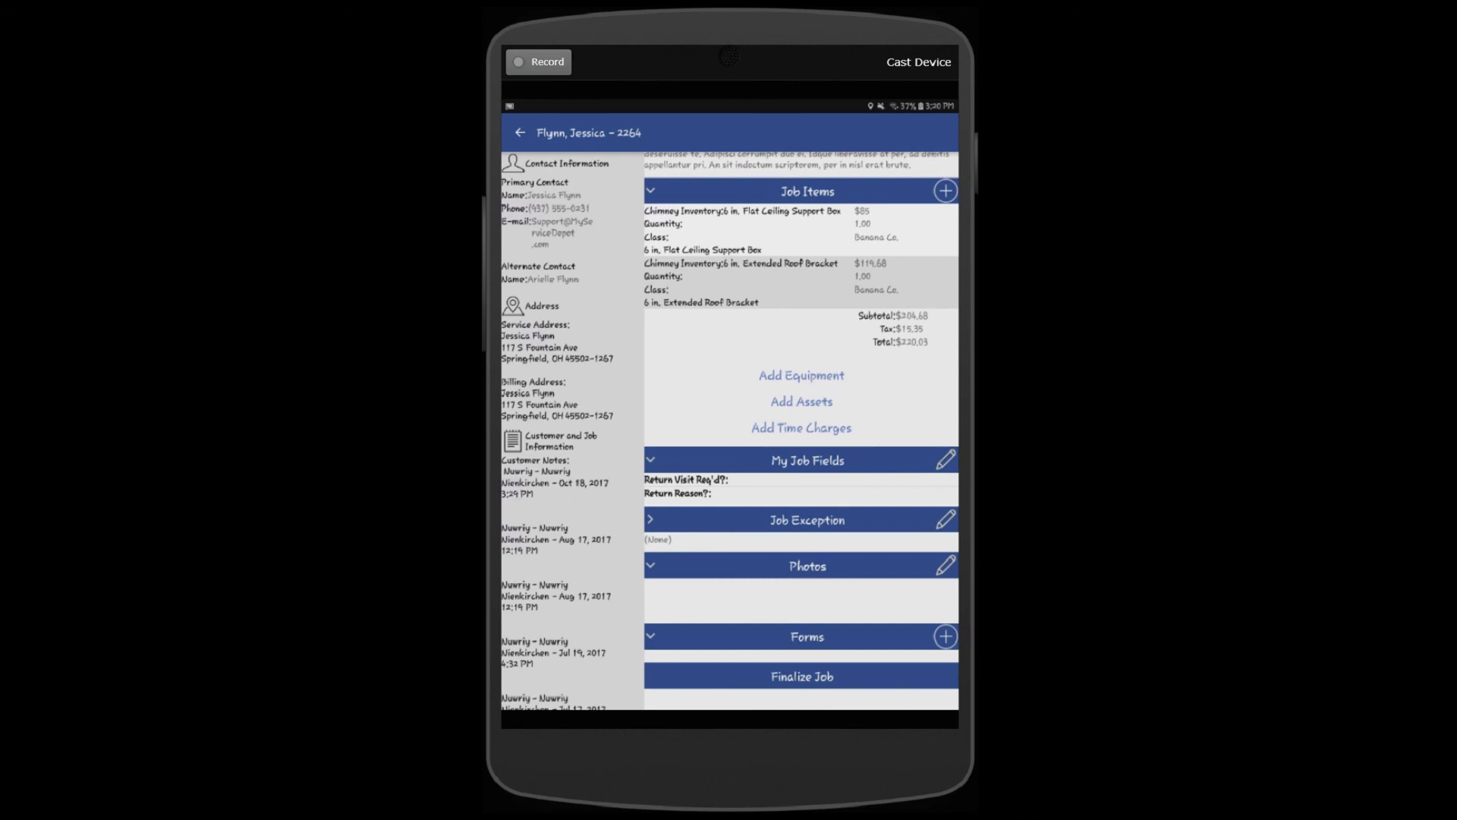
Step: Add My PDF Form-2.pdf to the job's Forms section
left_click(945, 636)
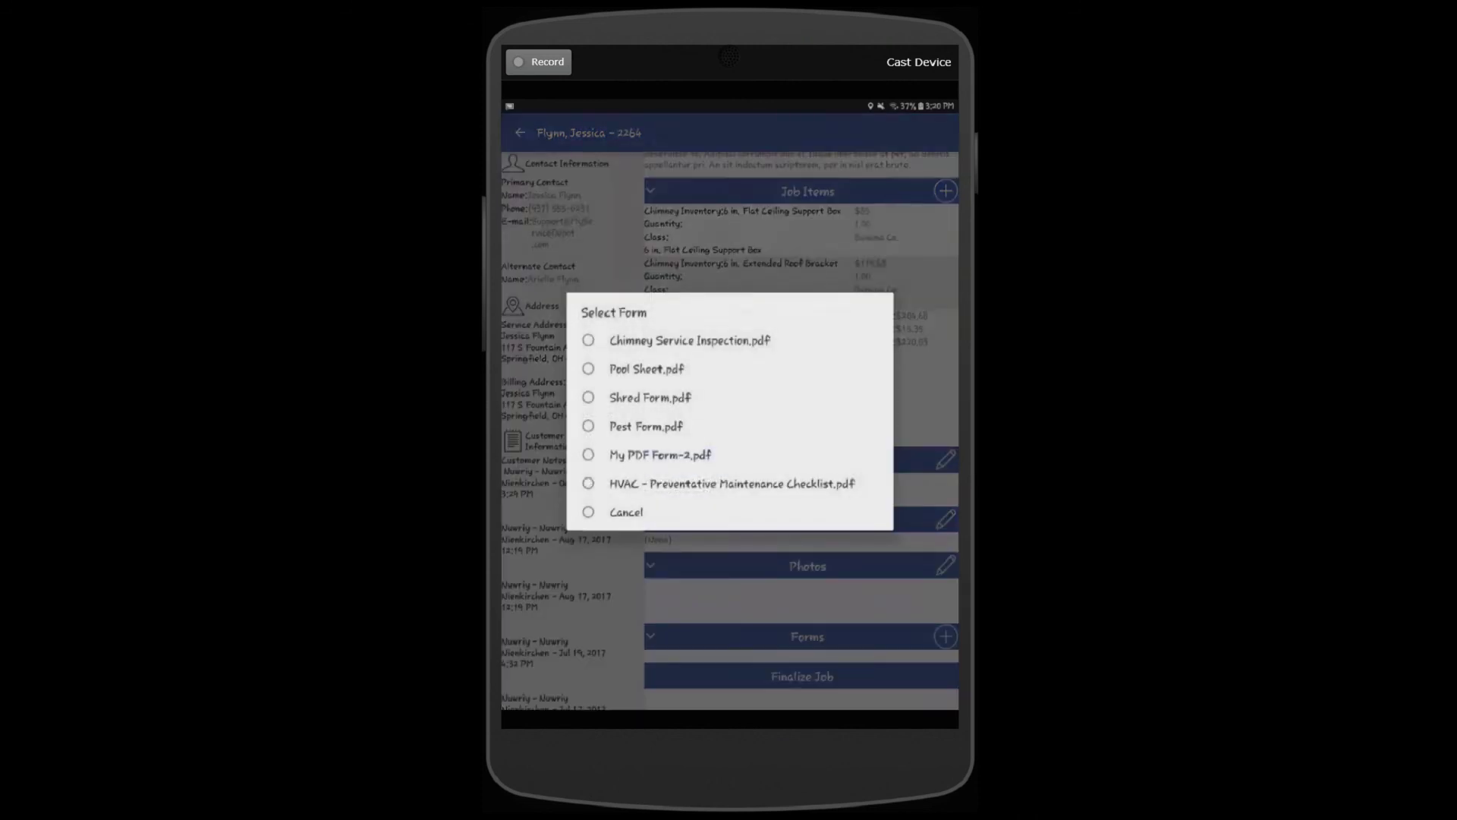
left_click(620, 456)
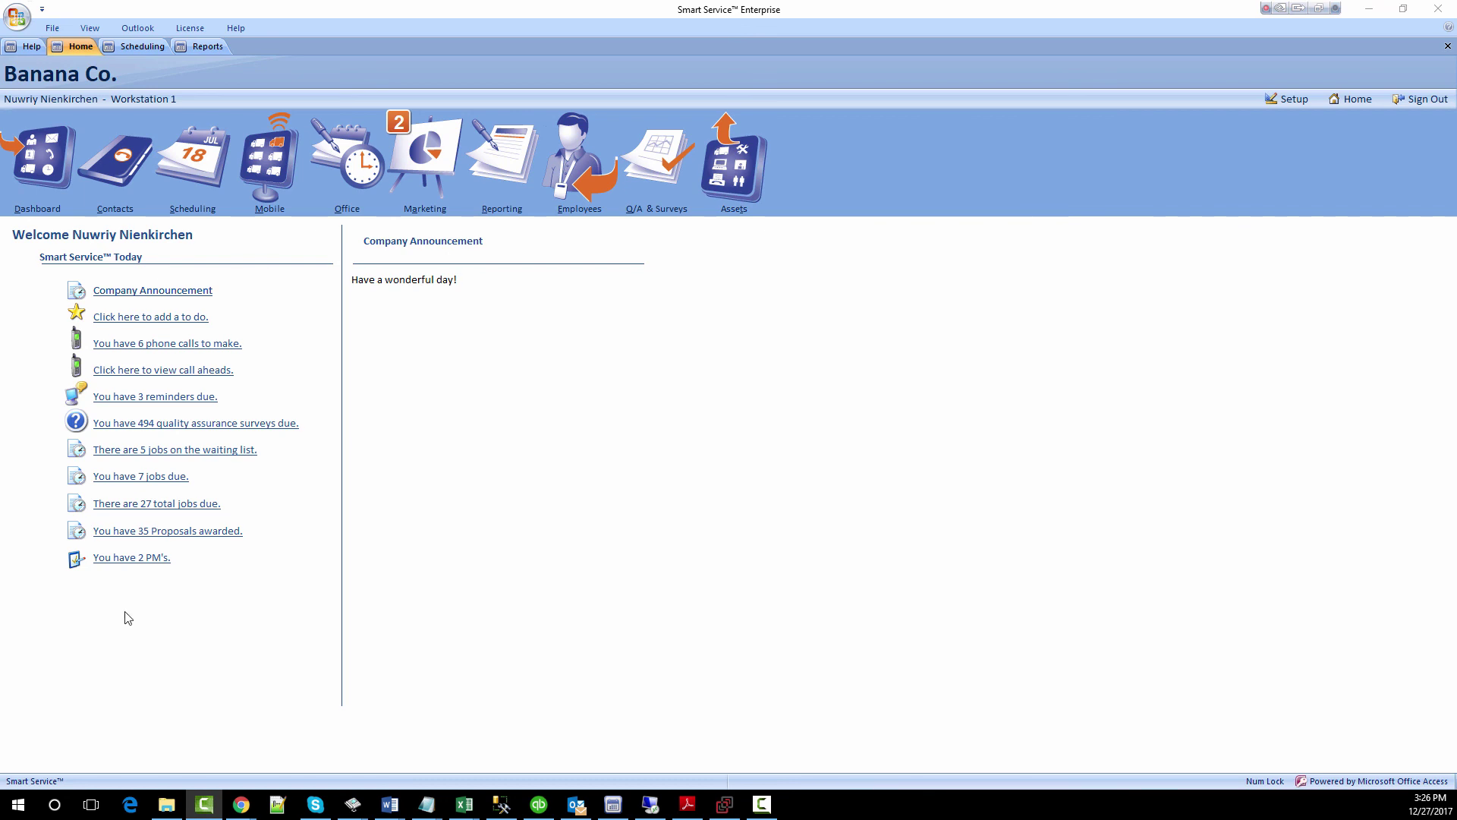
Step: Show the iFleet tab of Smart Service Enterprise's Setup settings
left_click(1131, 524)
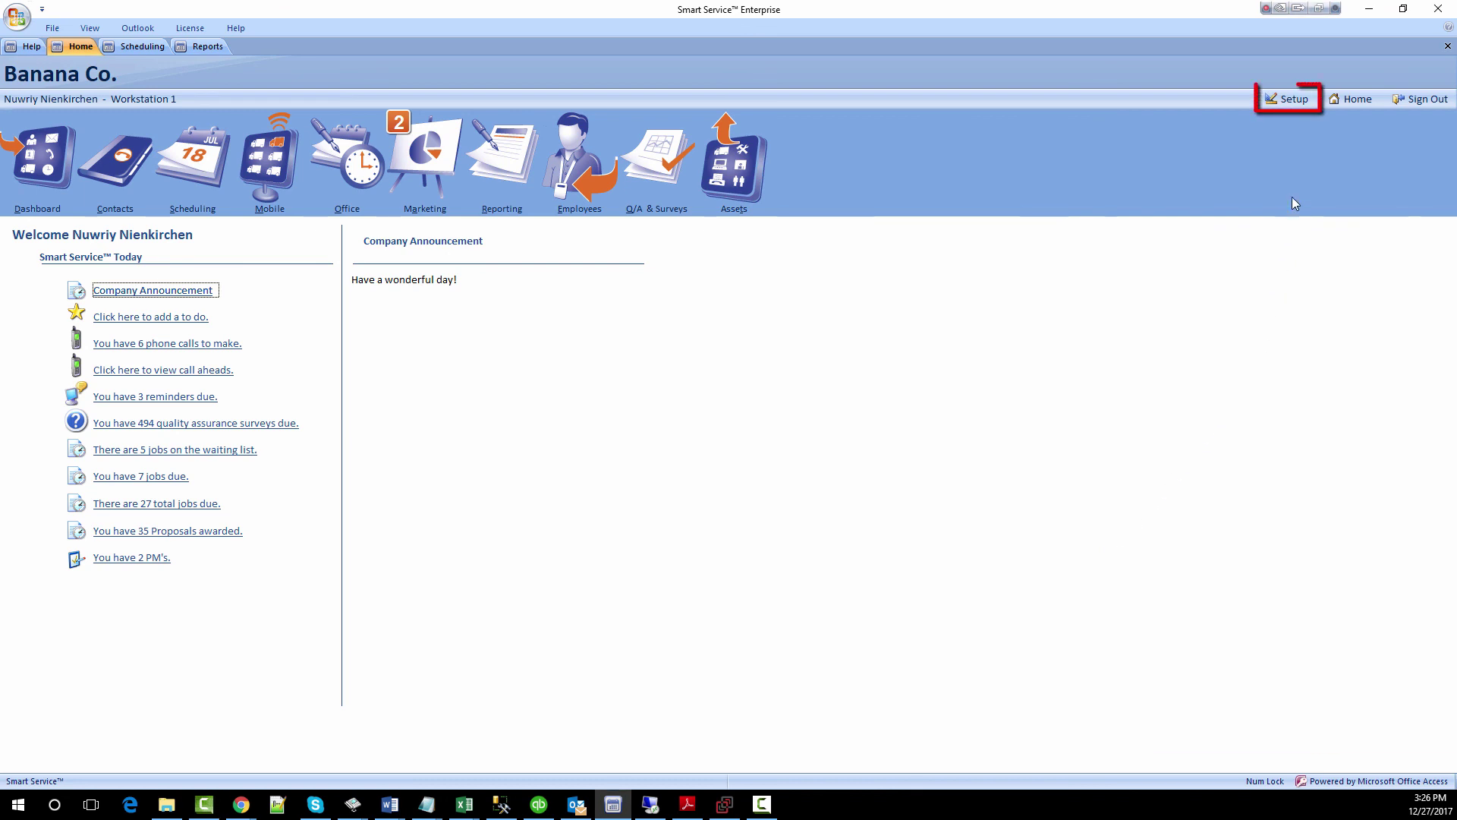
left_click(1295, 101)
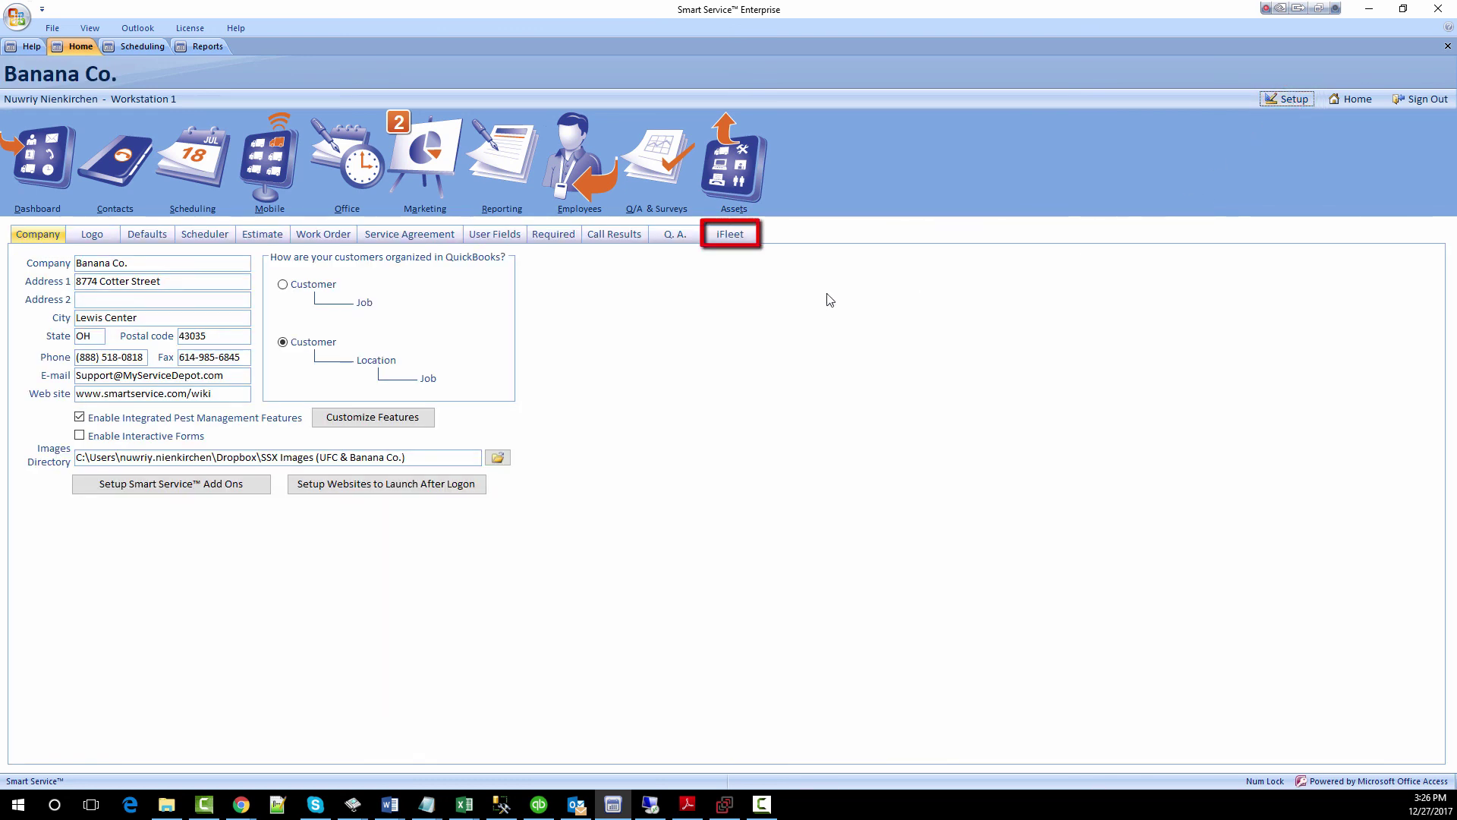
left_click(732, 235)
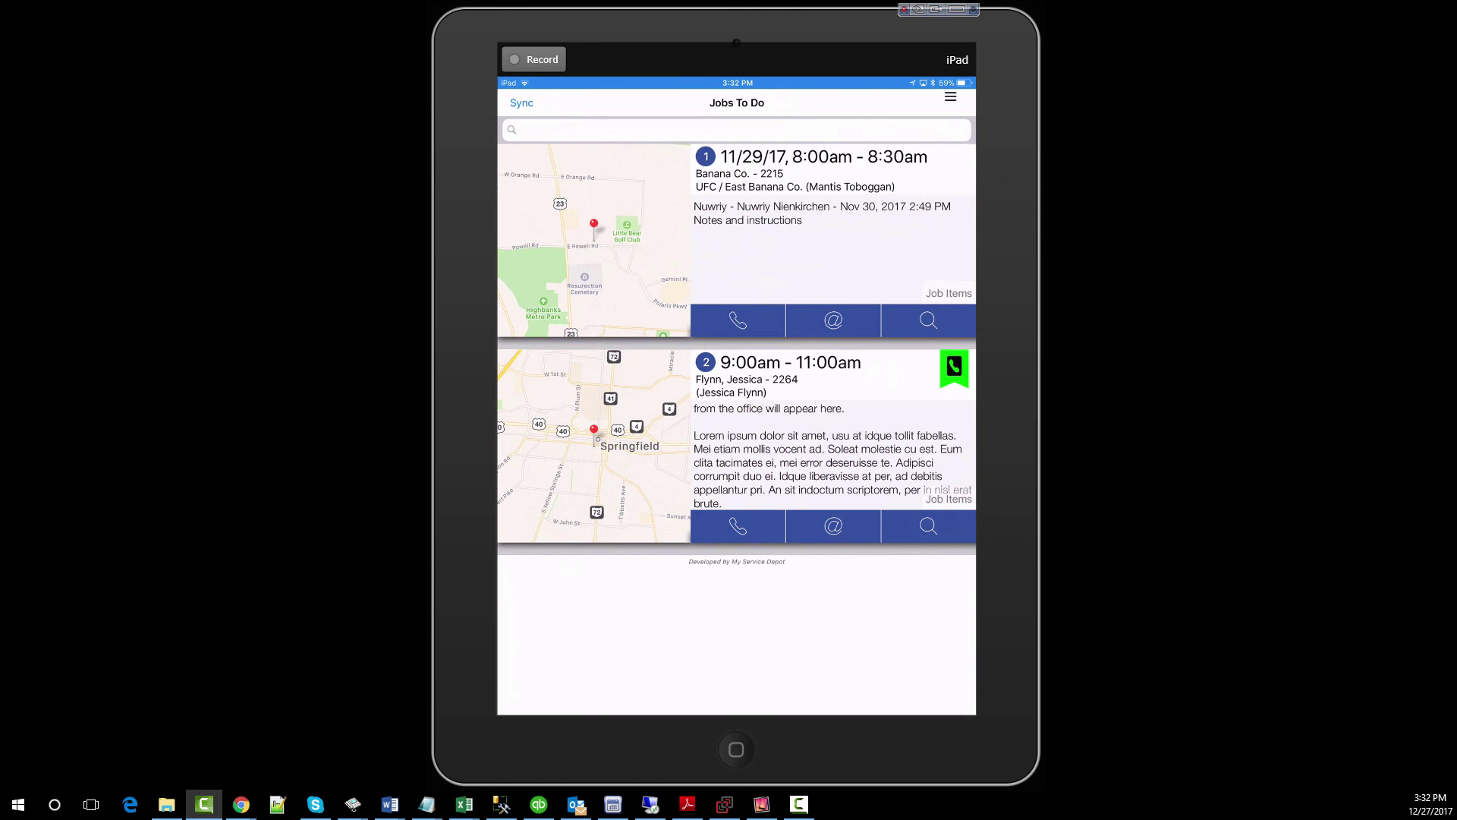
Step: Tick My PDF Form under Custom Work Orders in iFleet settings, then close settings
left_click(950, 96)
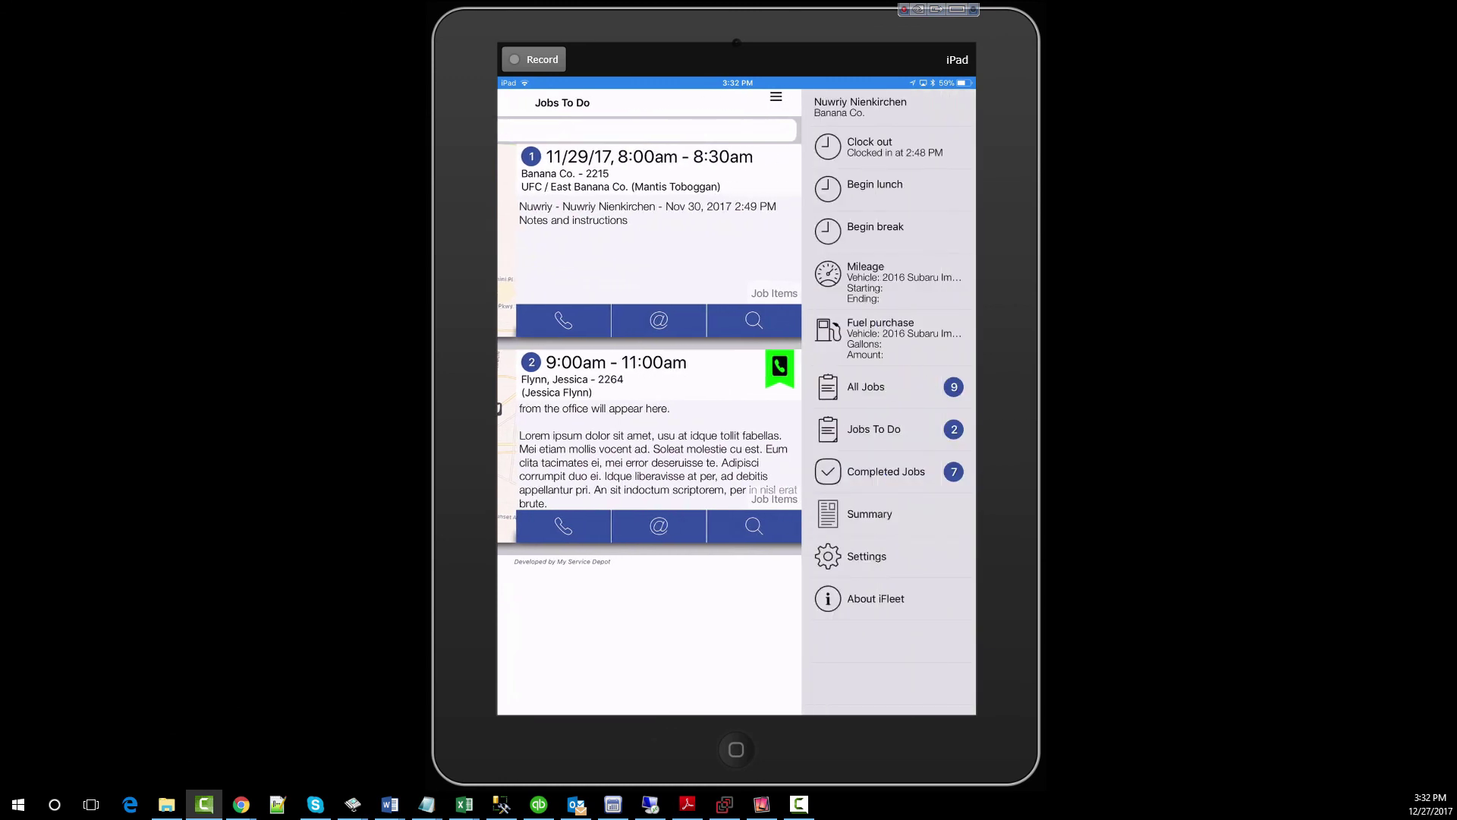
left_click(866, 556)
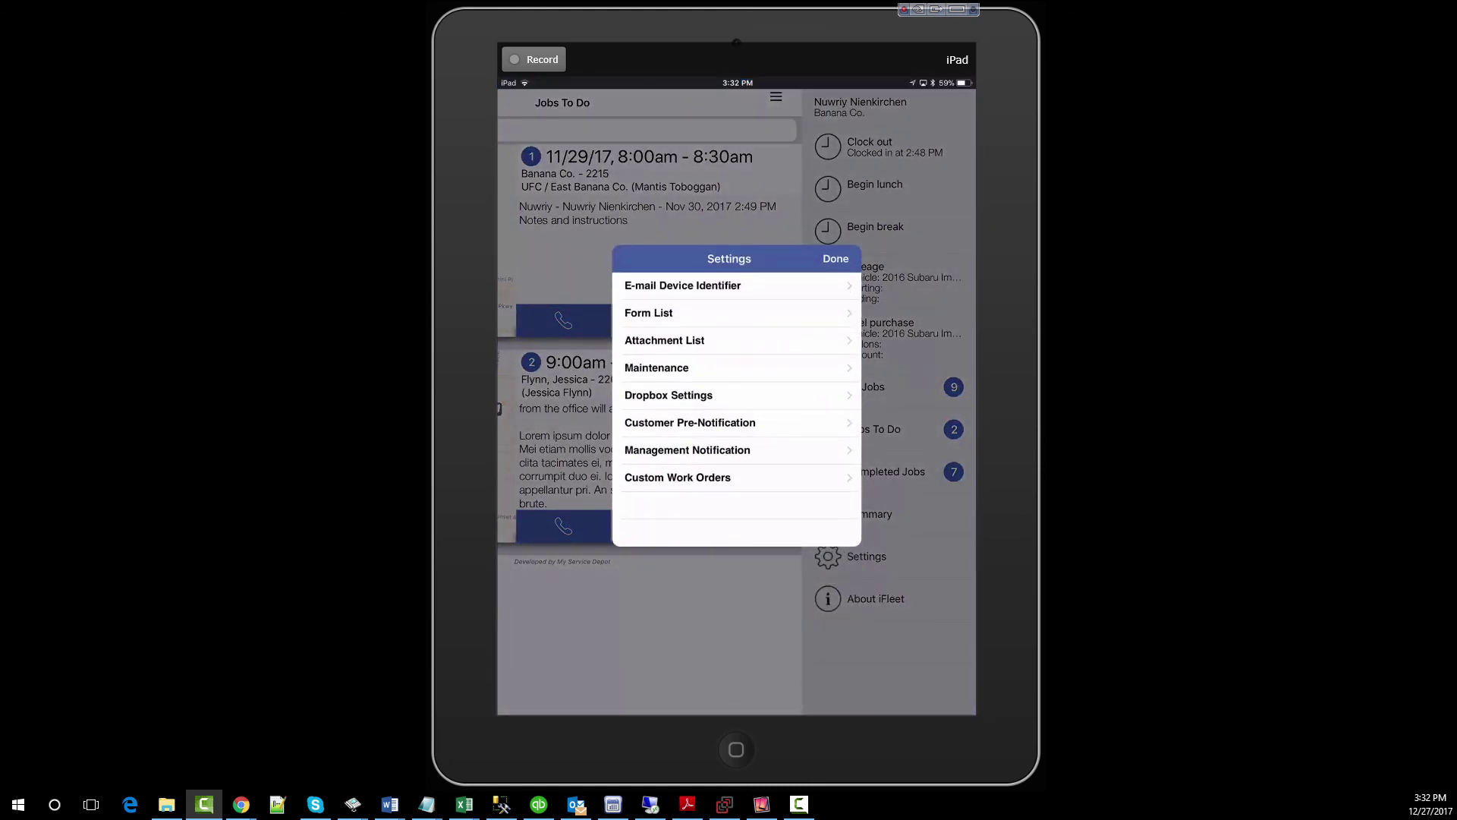
left_click(677, 477)
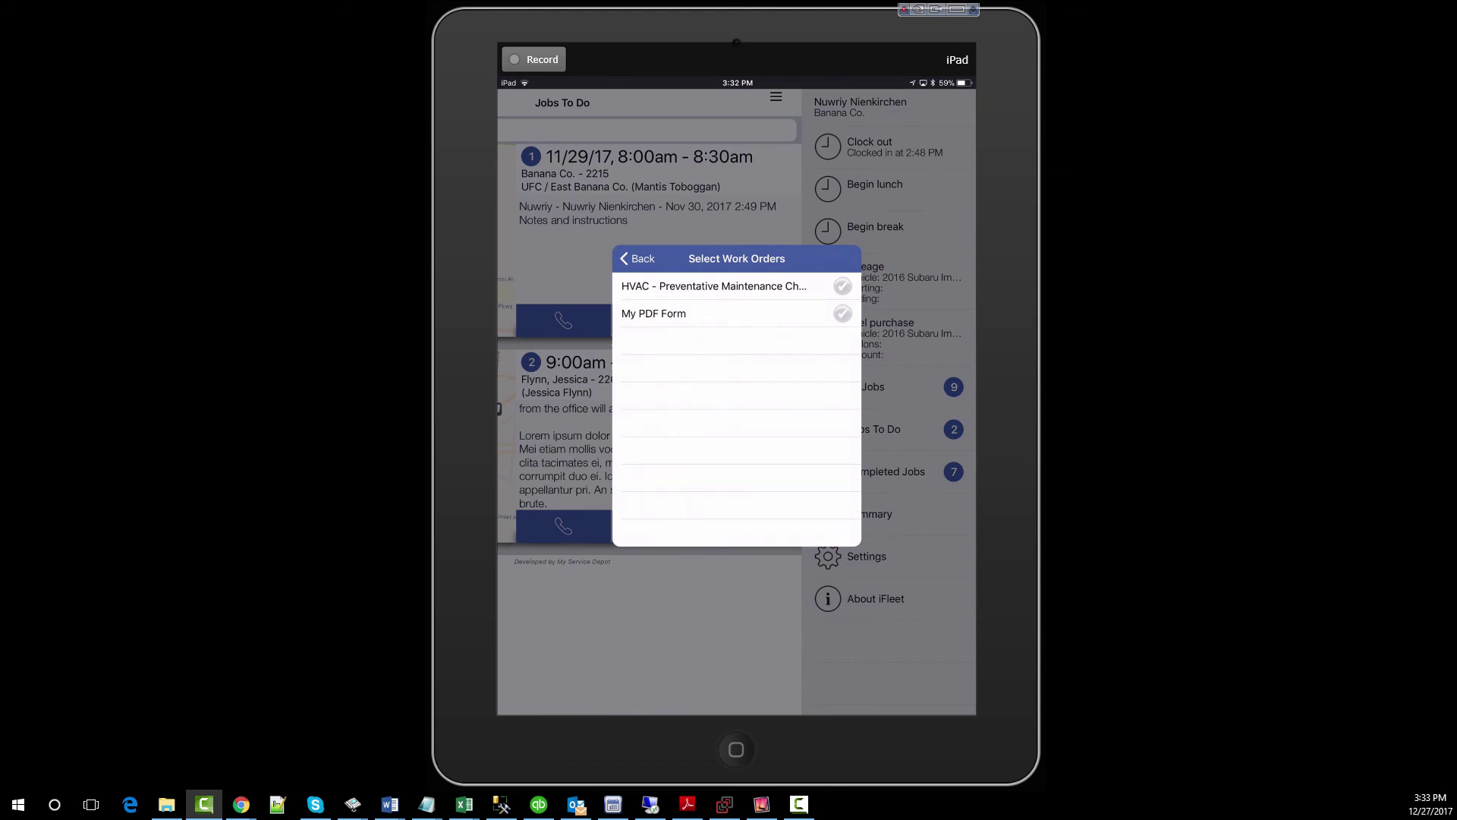
left_click(842, 314)
left_click(842, 314)
left_click(638, 258)
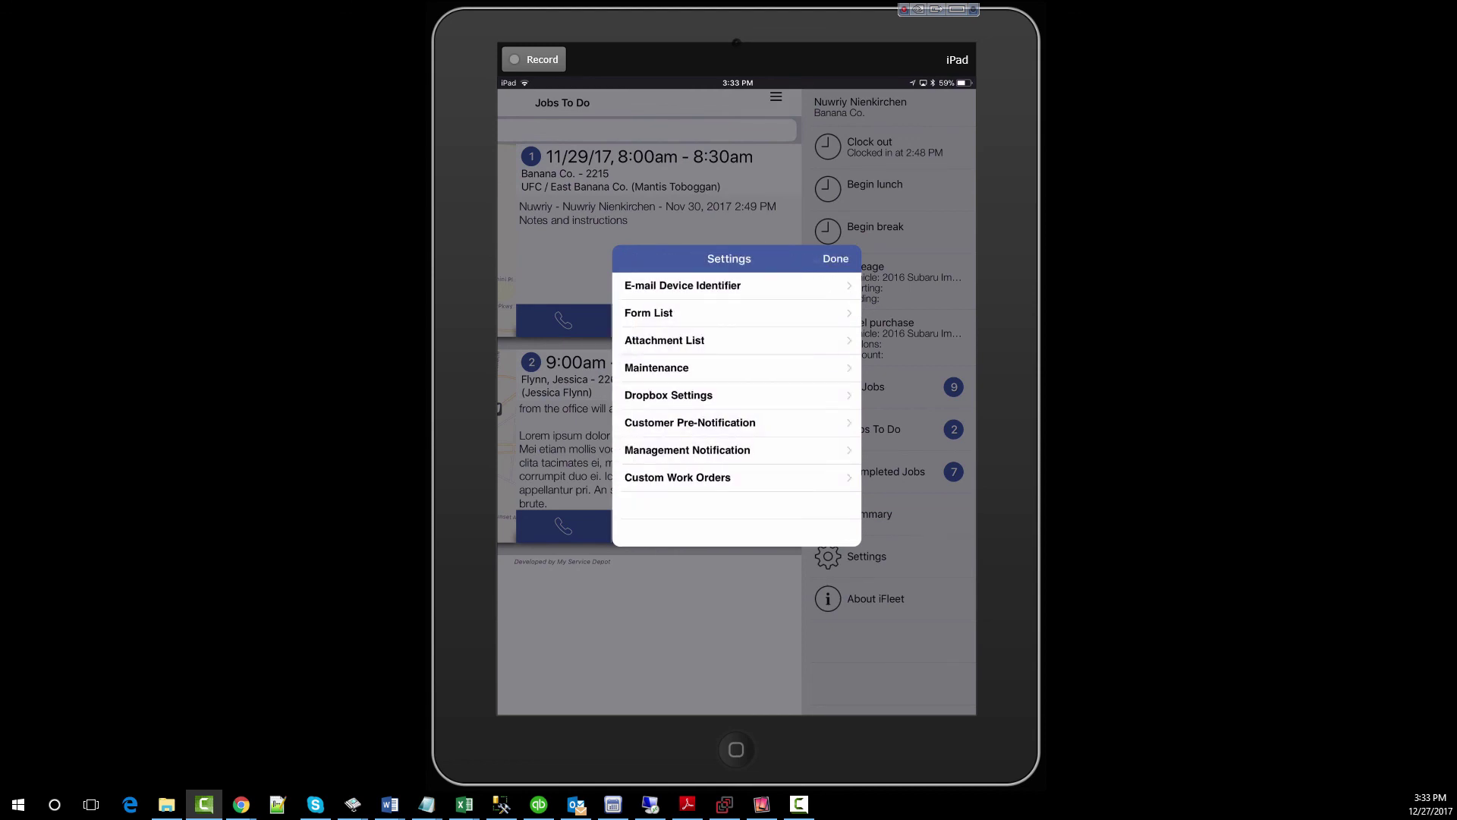
left_click(835, 258)
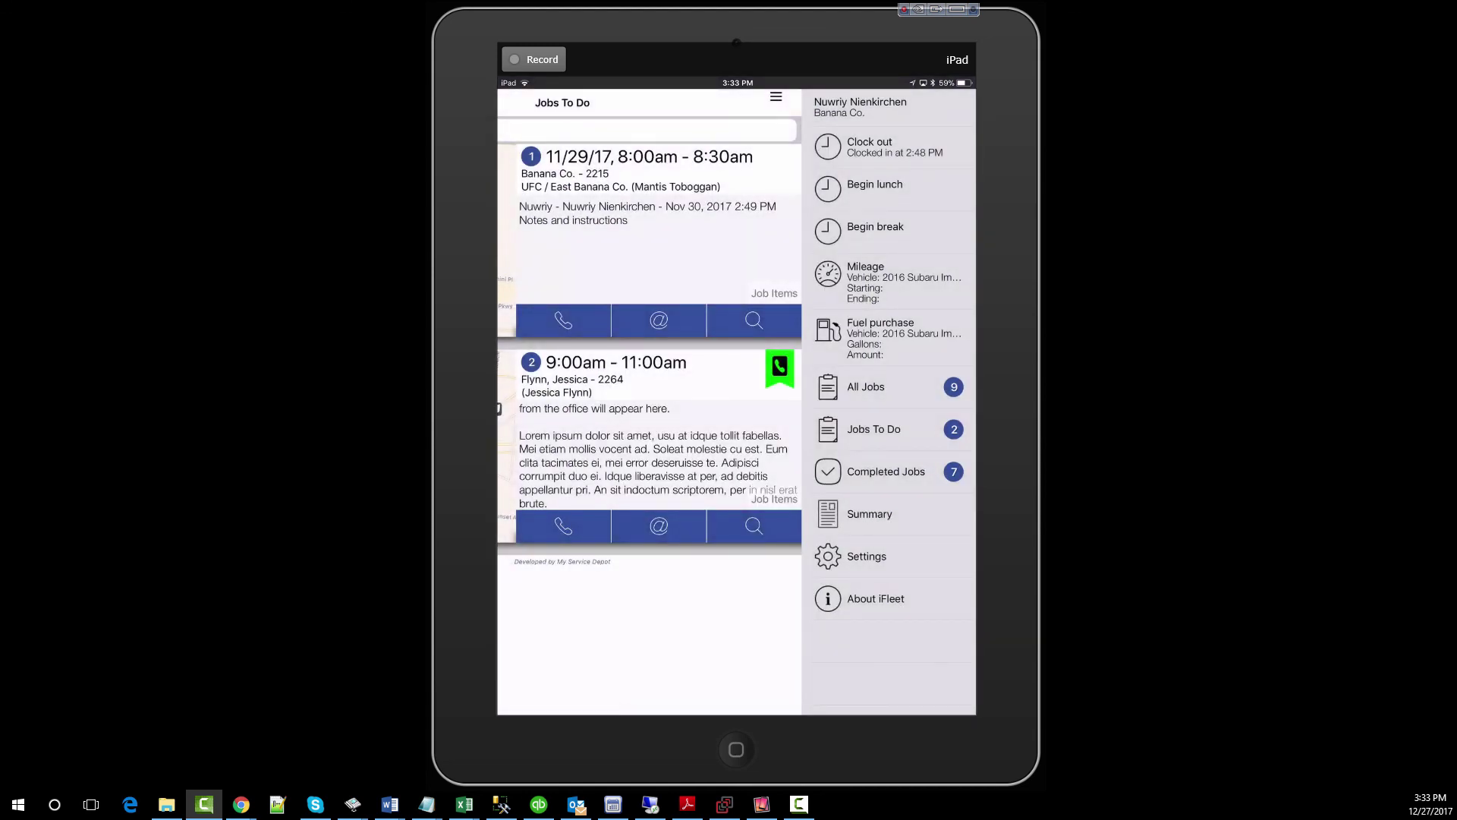